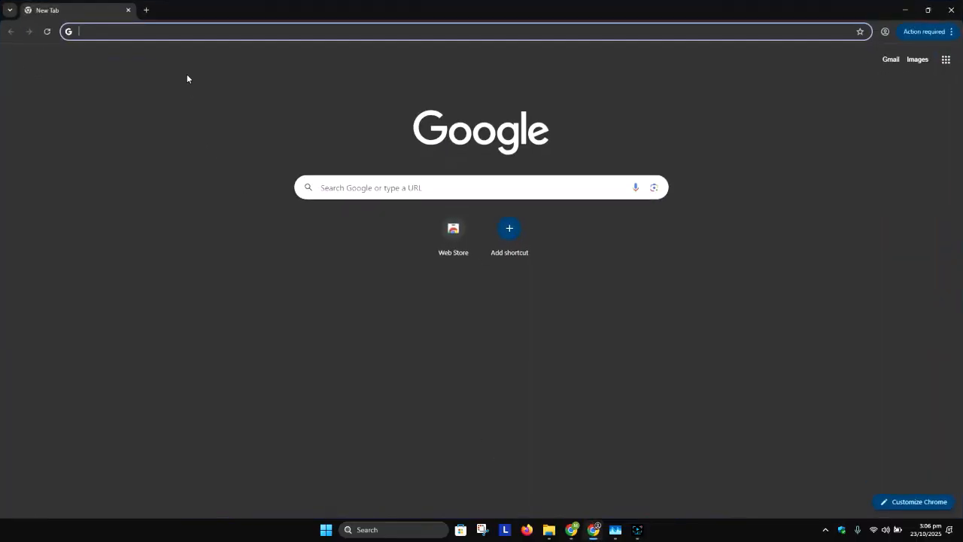
# Search the web for "download windows 10 iso".
pyautogui.write('do')
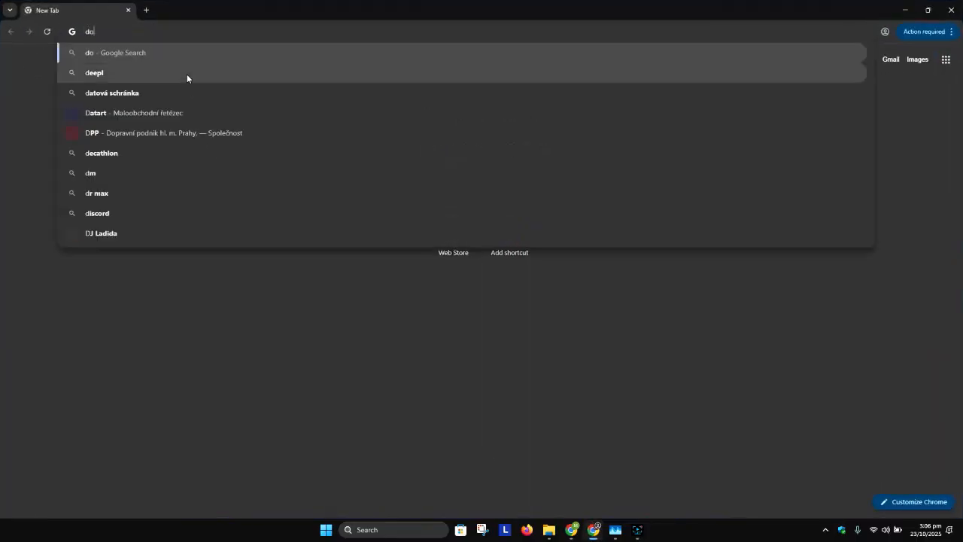
pyautogui.write('wnload wi')
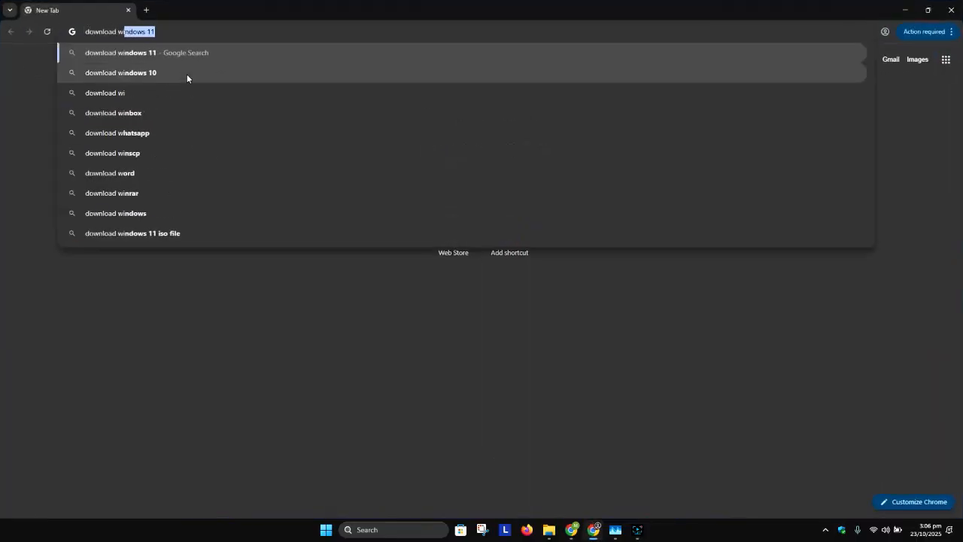
pyautogui.write('ndows 10 iso')
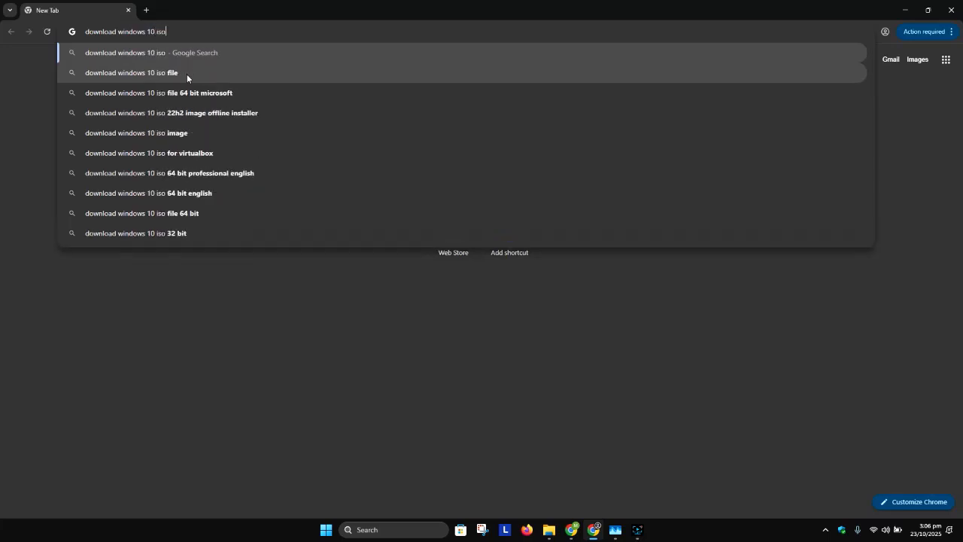
pyautogui.press('Return')
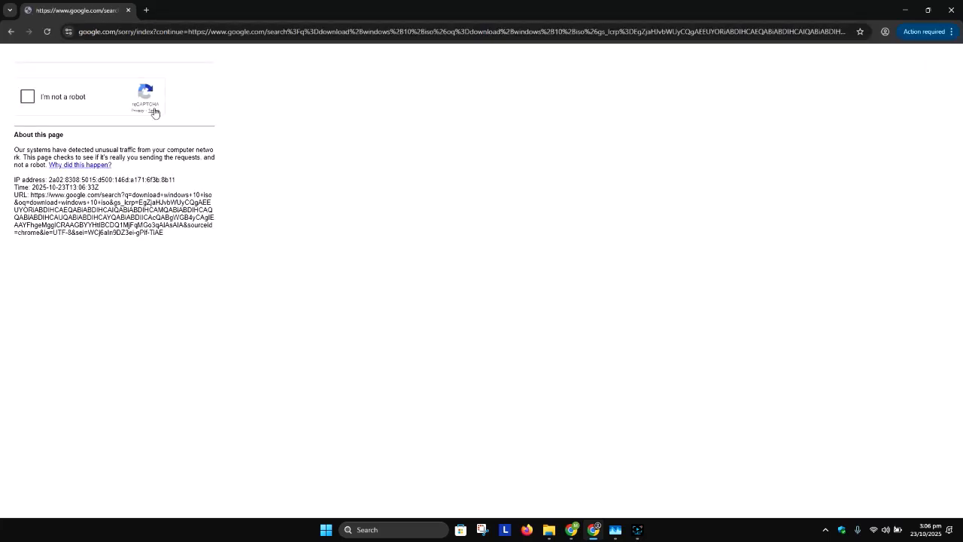
# Pass the robot check by selecting all images with traffic lights, and accept all of Google's cookies.
pyautogui.click(63, 101)
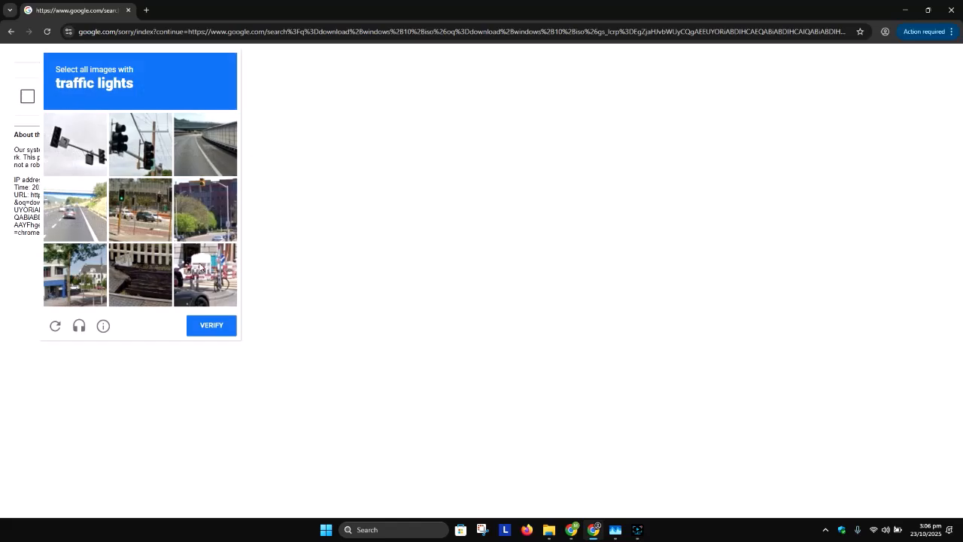
pyautogui.click(83, 154)
pyautogui.click(132, 151)
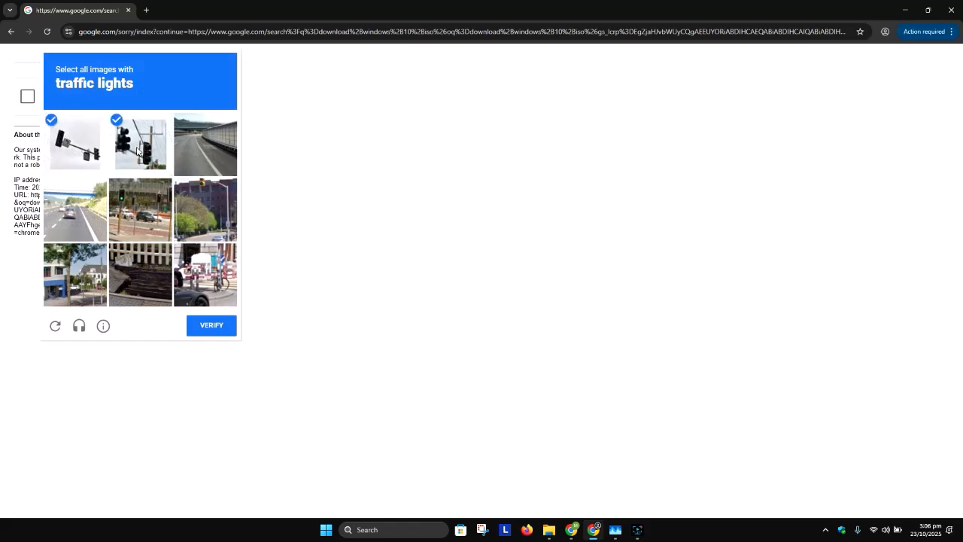
pyautogui.click(151, 214)
pyautogui.click(206, 210)
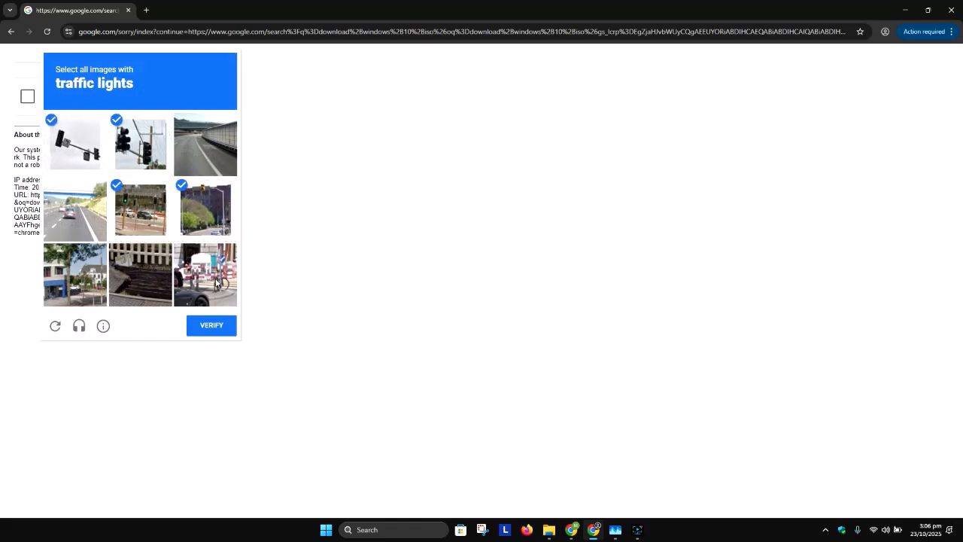
pyautogui.click(226, 329)
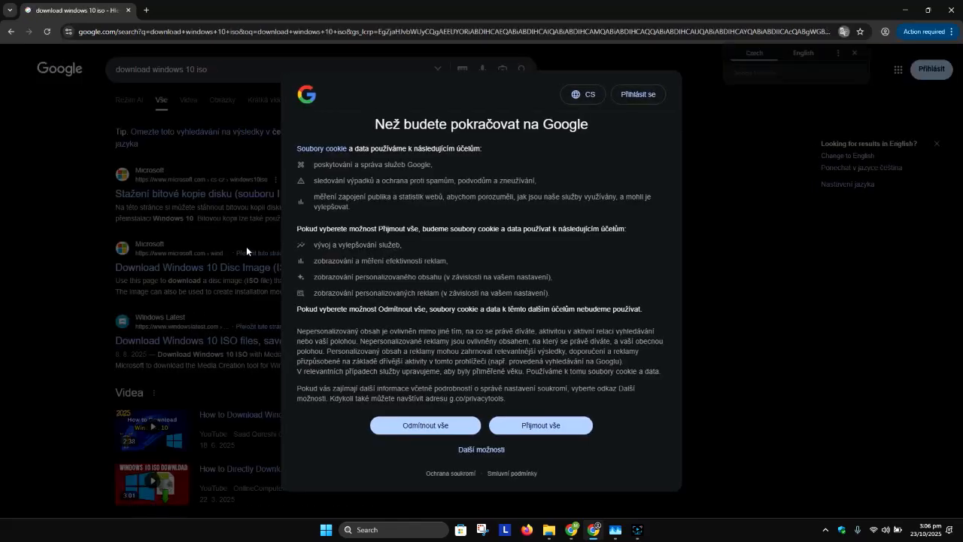
pyautogui.click(539, 426)
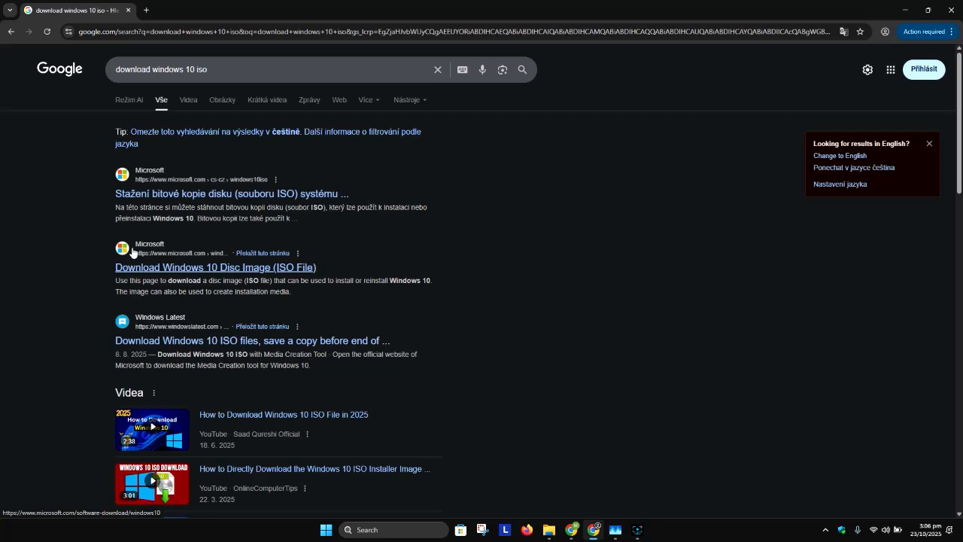
# Open Microsoft's "Download Windows 10 Disc Image (ISO File)" result and switch the site's region to Australia - English.
pyautogui.click(232, 269)
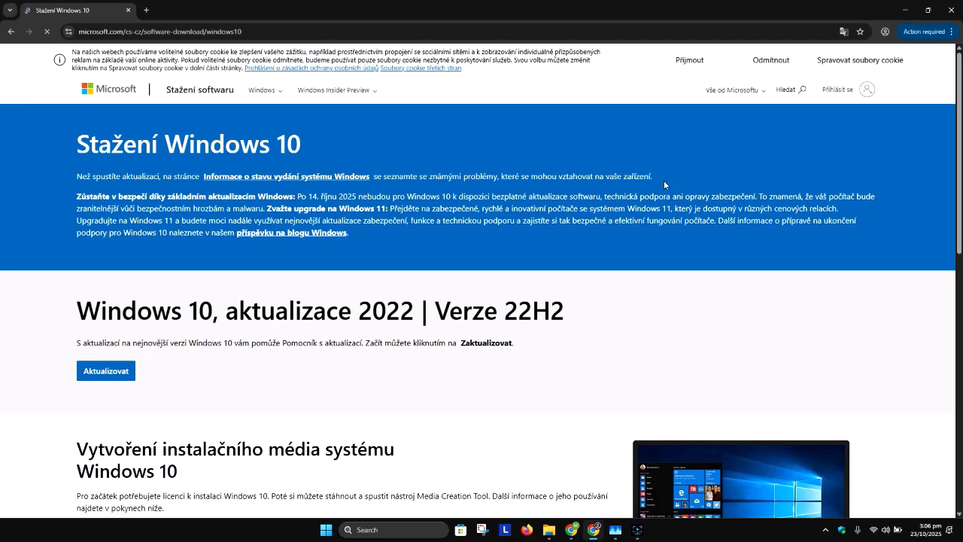
pyautogui.scroll(-8, 310, 244)
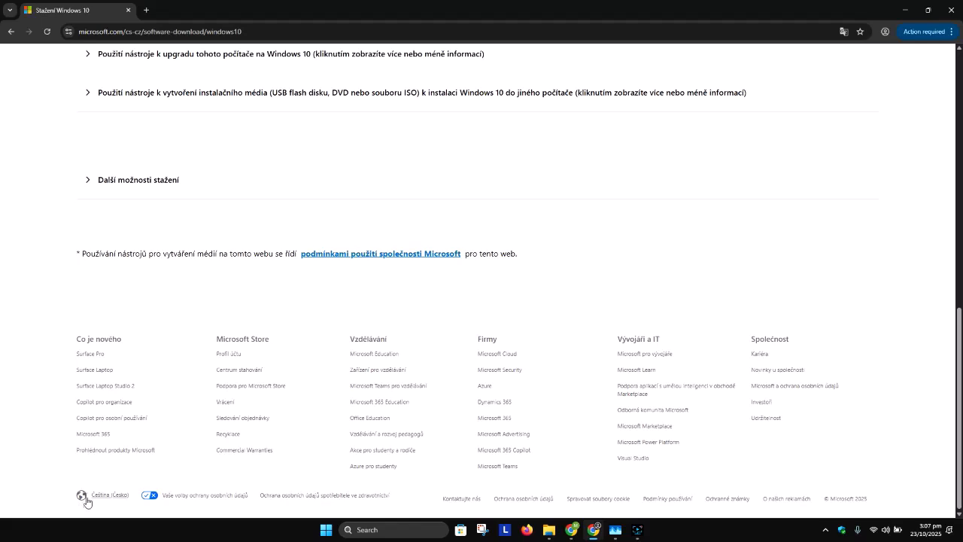
pyautogui.click(101, 503)
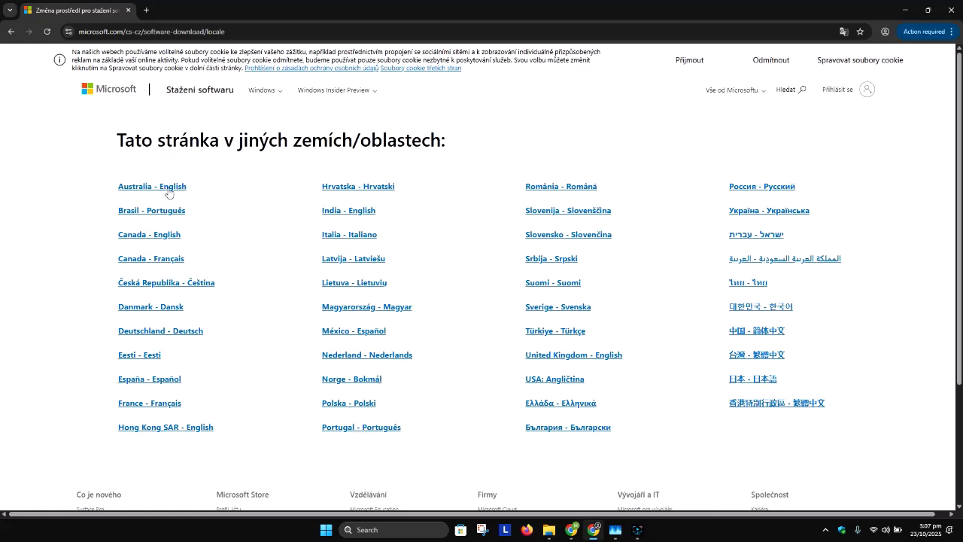
pyautogui.click(169, 188)
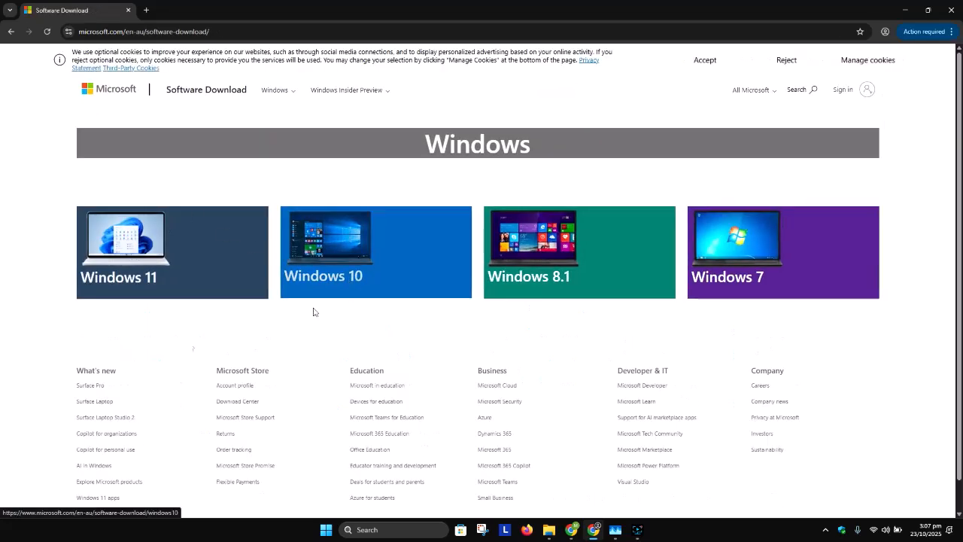
# Open the Windows 10 download page and download the tool for creating Windows 10 installation media.
pyautogui.click(361, 248)
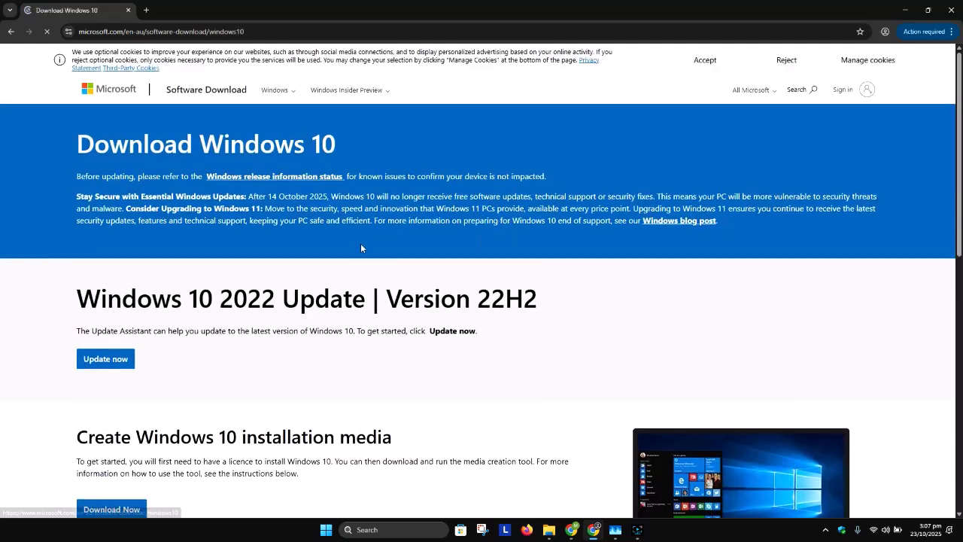
pyautogui.scroll(-2, 360, 243)
pyautogui.scroll(-3, 358, 251)
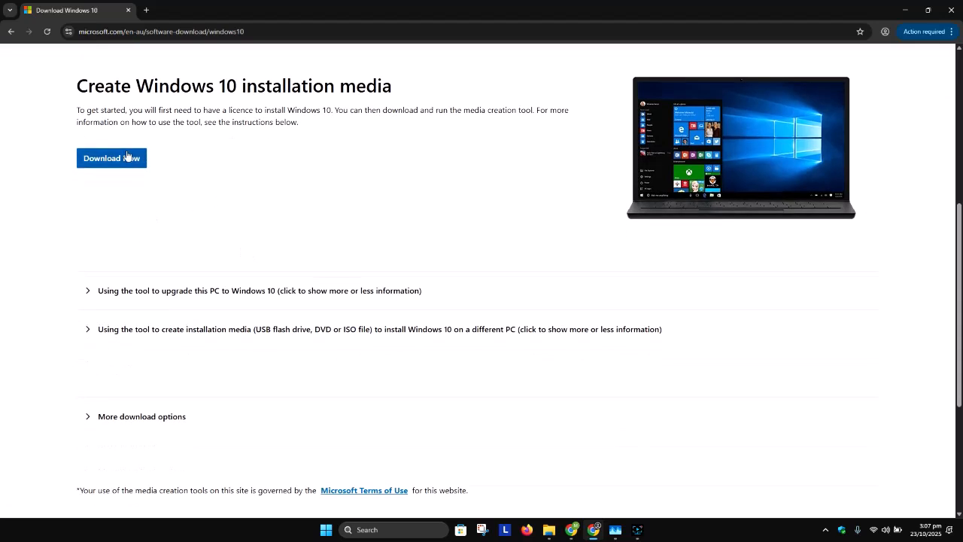
pyautogui.click(117, 161)
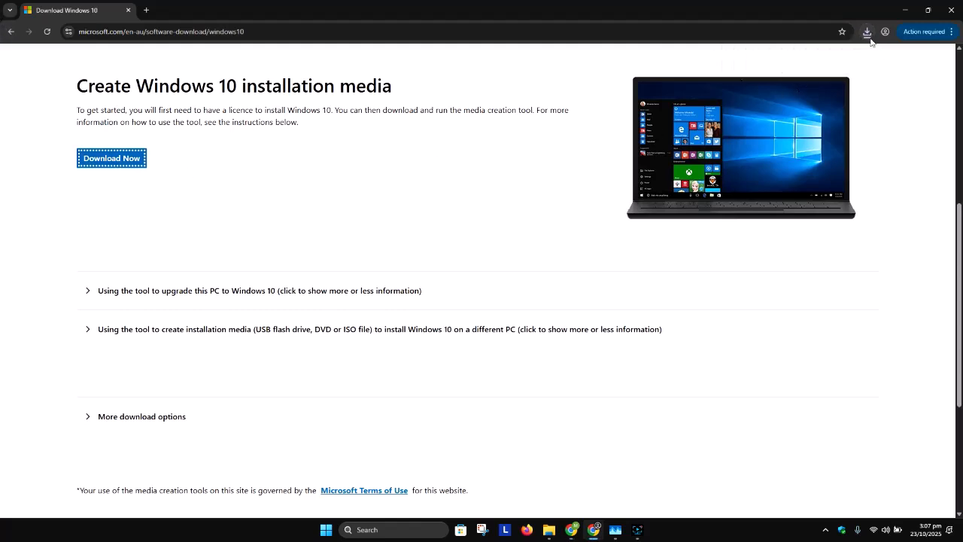
# Run the downloaded media creation tool and minimize the browser window.
pyautogui.click(867, 33)
pyautogui.click(800, 74)
pyautogui.click(902, 11)
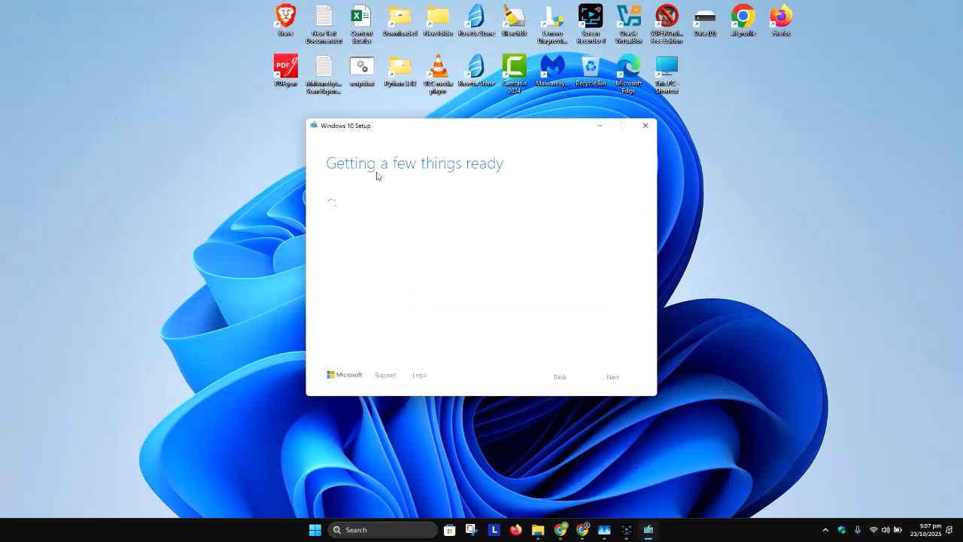
pyautogui.moveTo(493, 132); pyautogui.dragTo(665, 111)
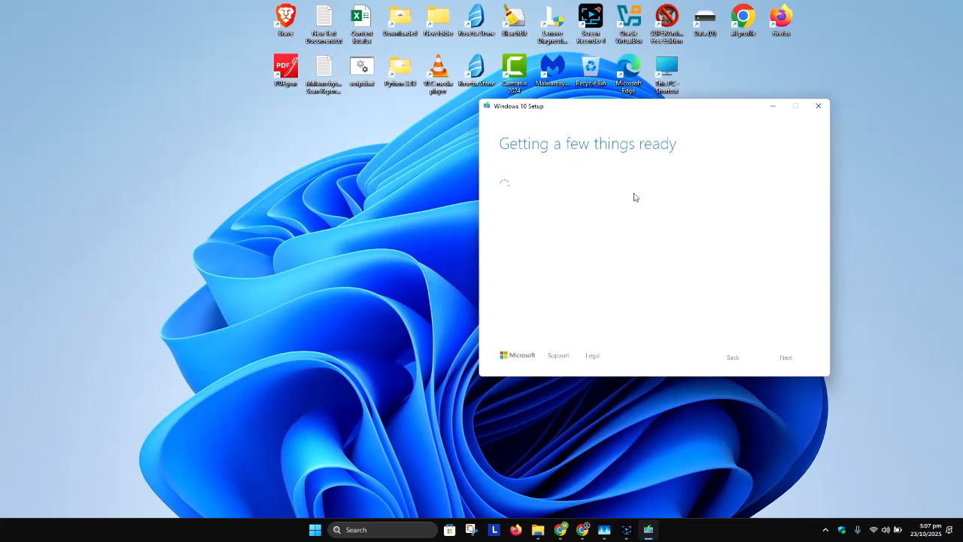
pyautogui.click(626, 530)
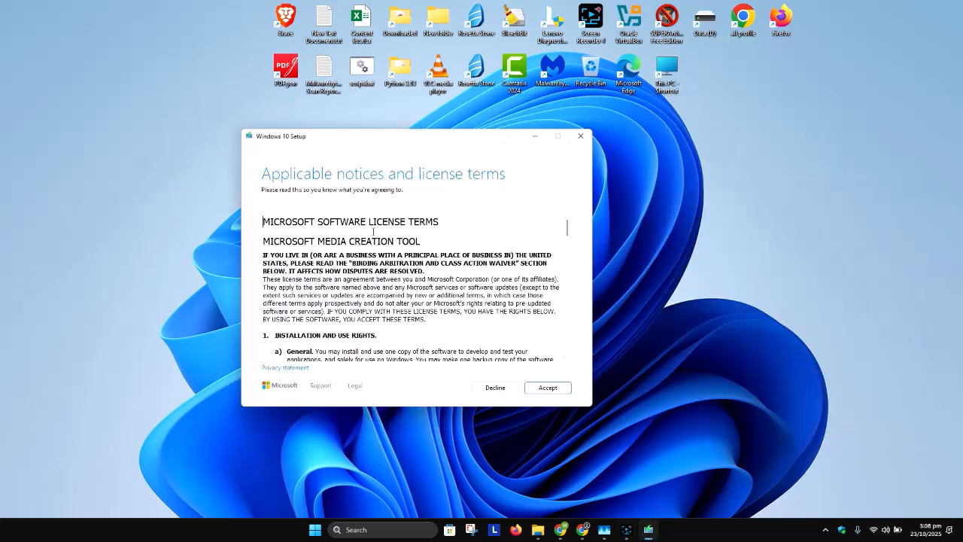
# Skim through the Media Creation Tool's license terms and accept them.
pyautogui.moveTo(568, 229); pyautogui.dragTo(583, 359)
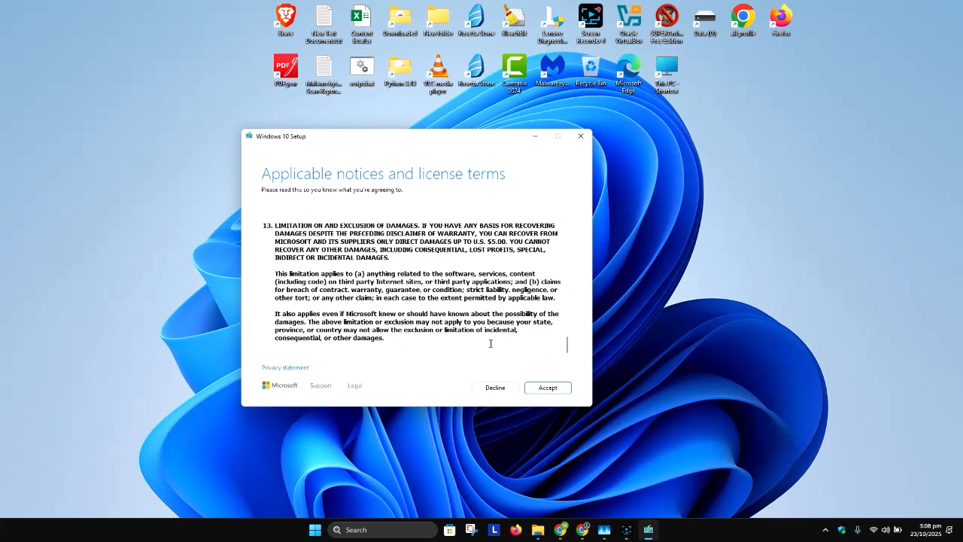
pyautogui.click(550, 390)
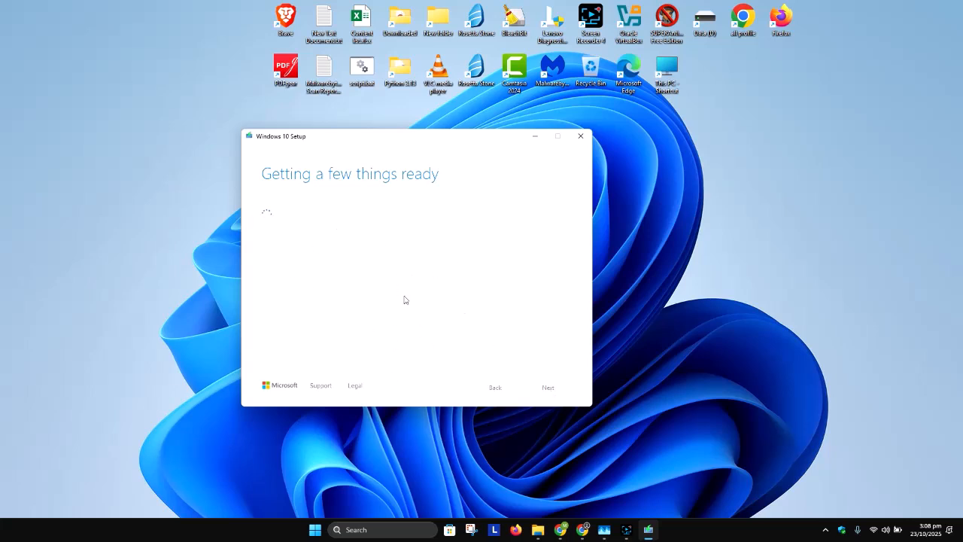
pyautogui.moveTo(420, 144); pyautogui.dragTo(404, 139)
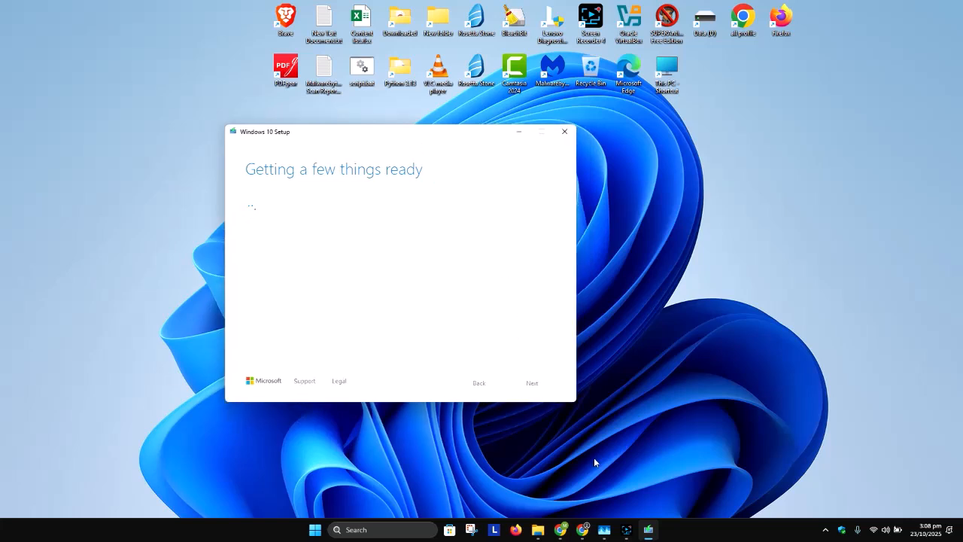
pyautogui.click(626, 530)
pyautogui.click(799, 426)
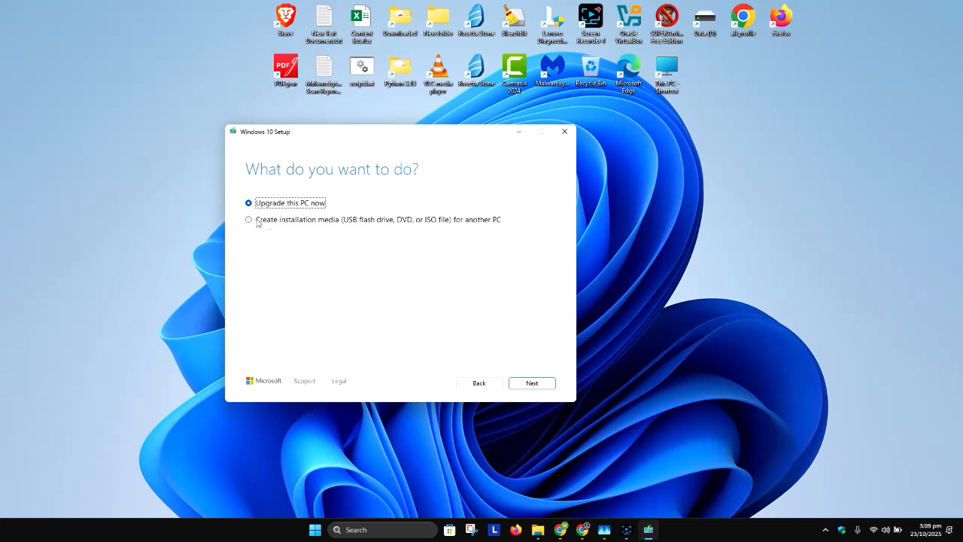
# Choose to create installation media (USB flash drive, DVD, or ISO file) for another PC and continue.
pyautogui.click(251, 221)
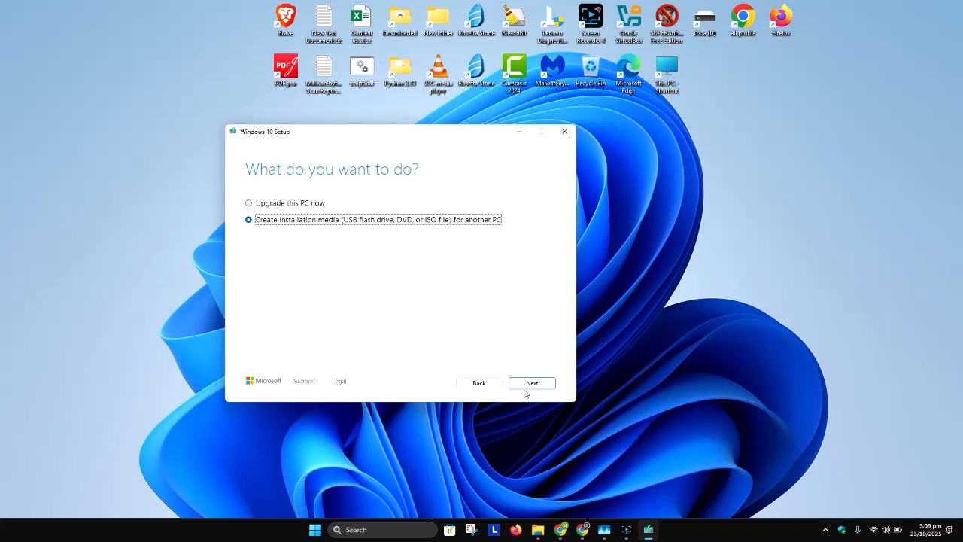
pyautogui.click(536, 384)
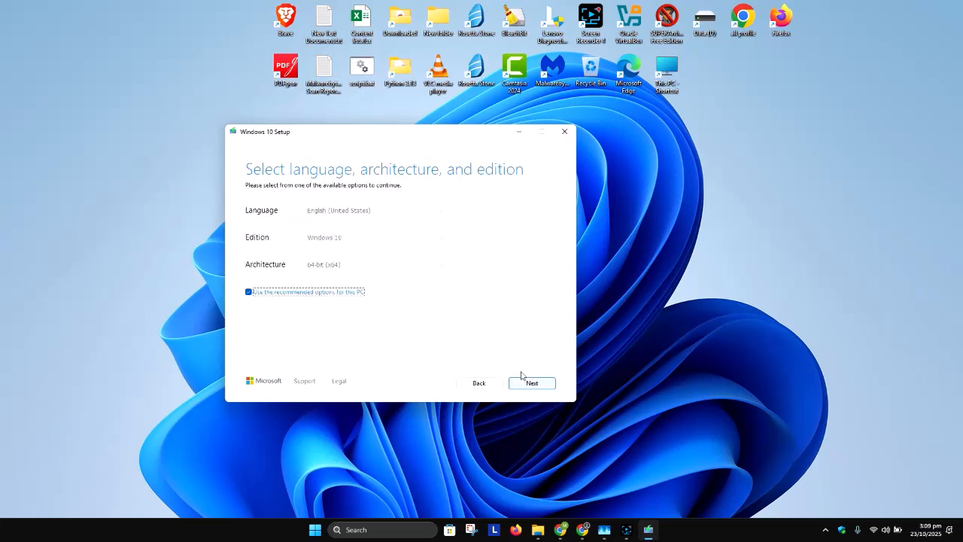
# Turn off the recommended options, review the available choices, and continue with English (United States), Windows 10 and 64-bit (x64).
pyautogui.click(281, 295)
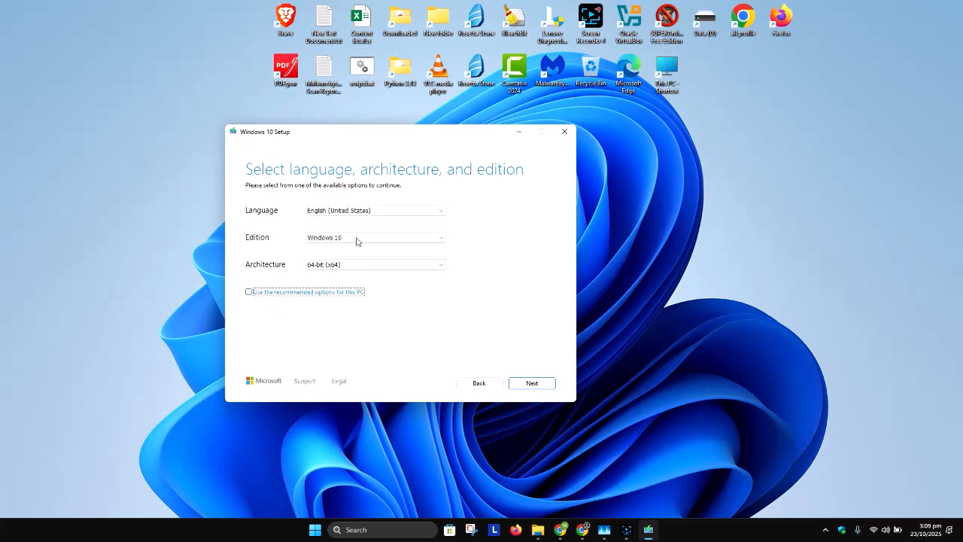
pyautogui.click(355, 211)
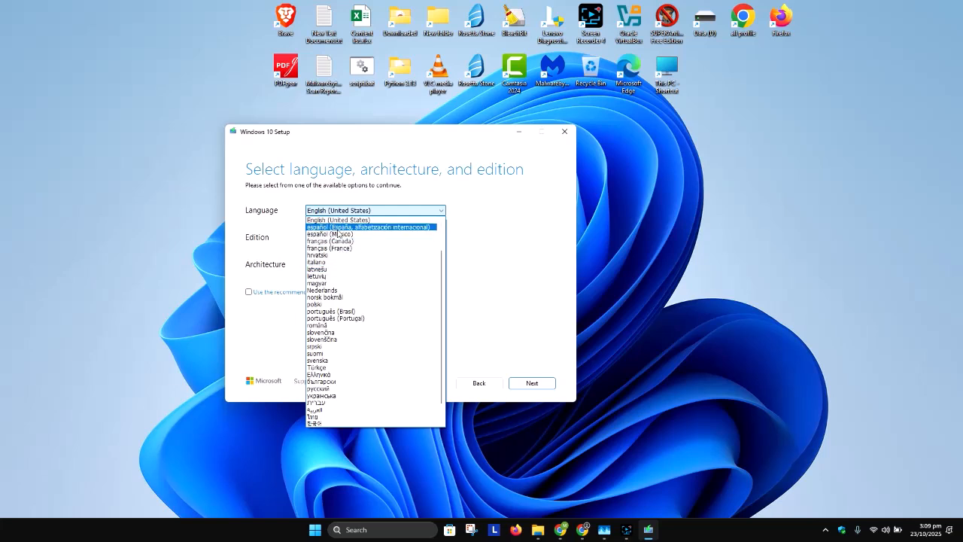
pyautogui.click(499, 232)
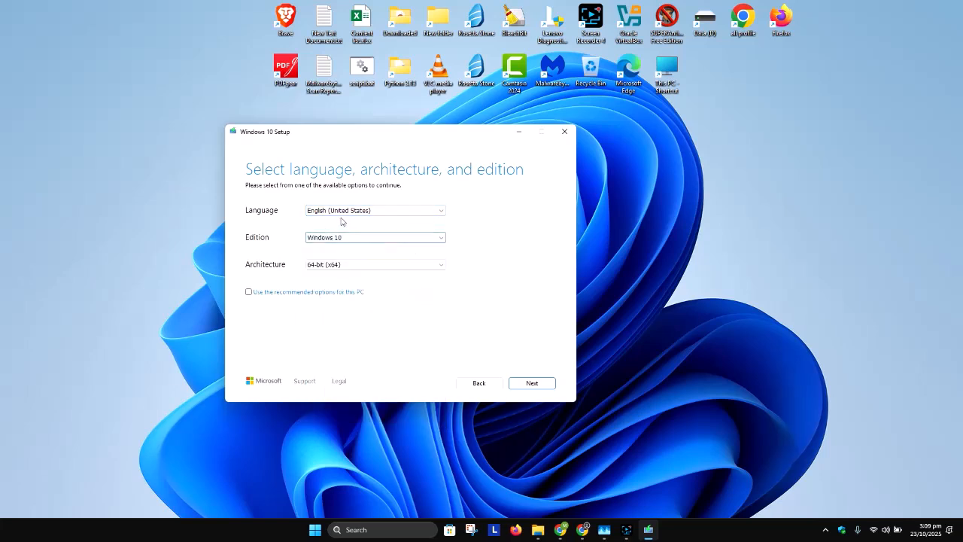
pyautogui.click(325, 237)
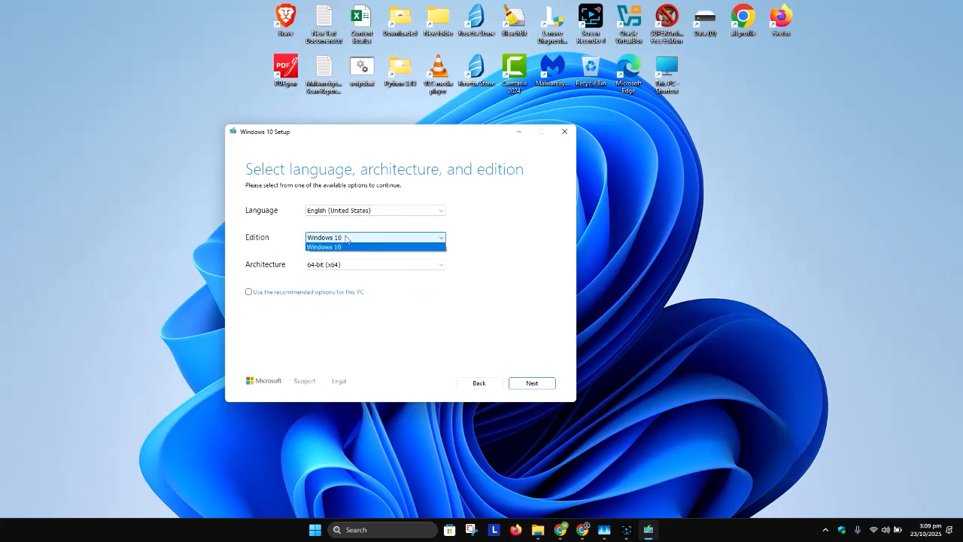
pyautogui.click(503, 245)
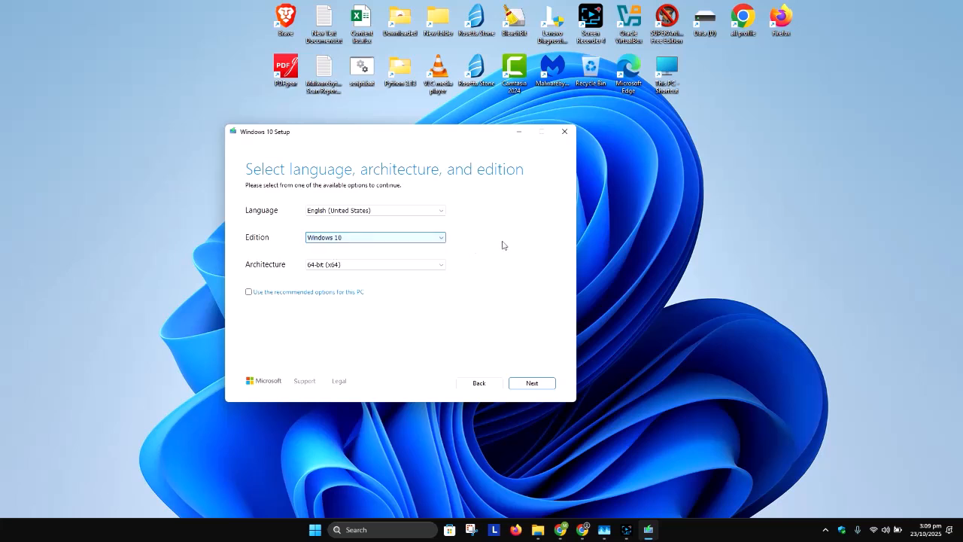
pyautogui.click(361, 268)
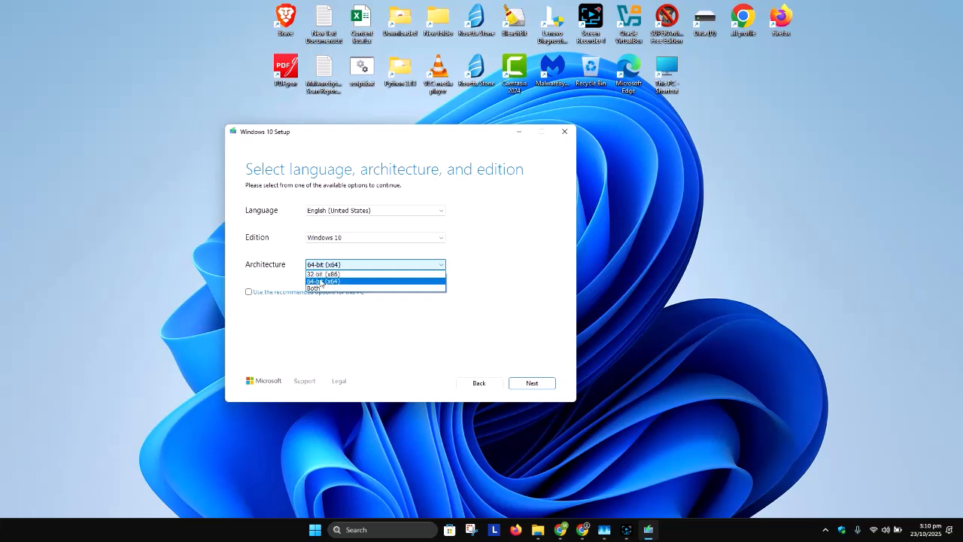
pyautogui.click(507, 293)
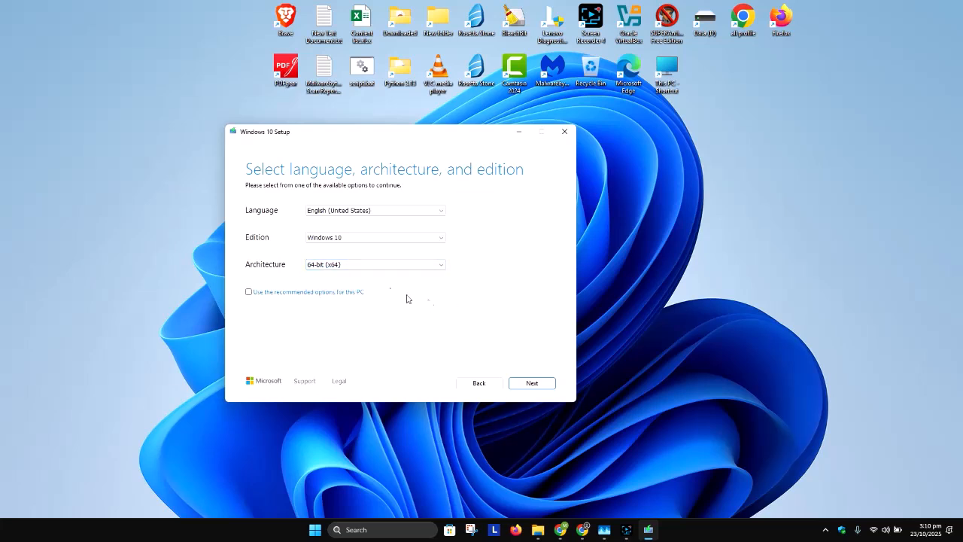
pyautogui.click(375, 264)
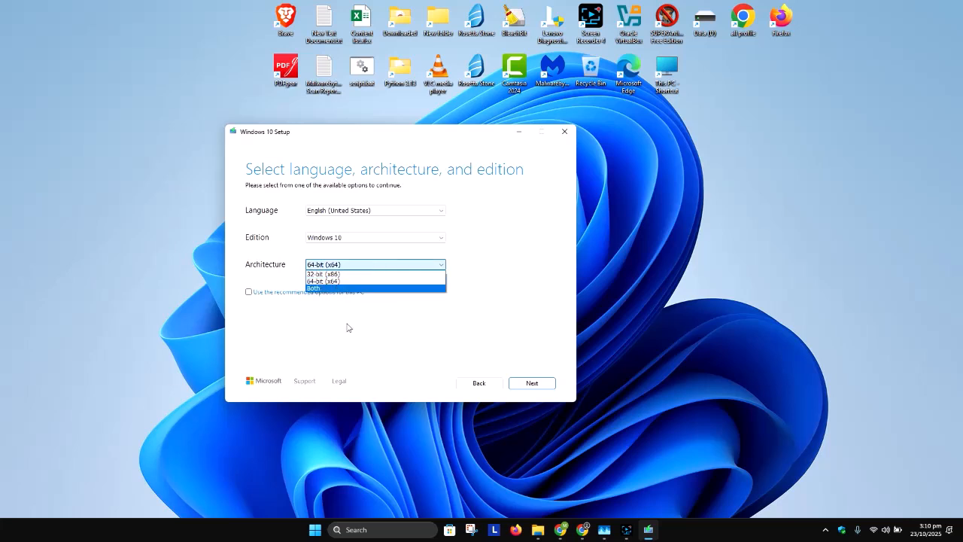
pyautogui.click(336, 322)
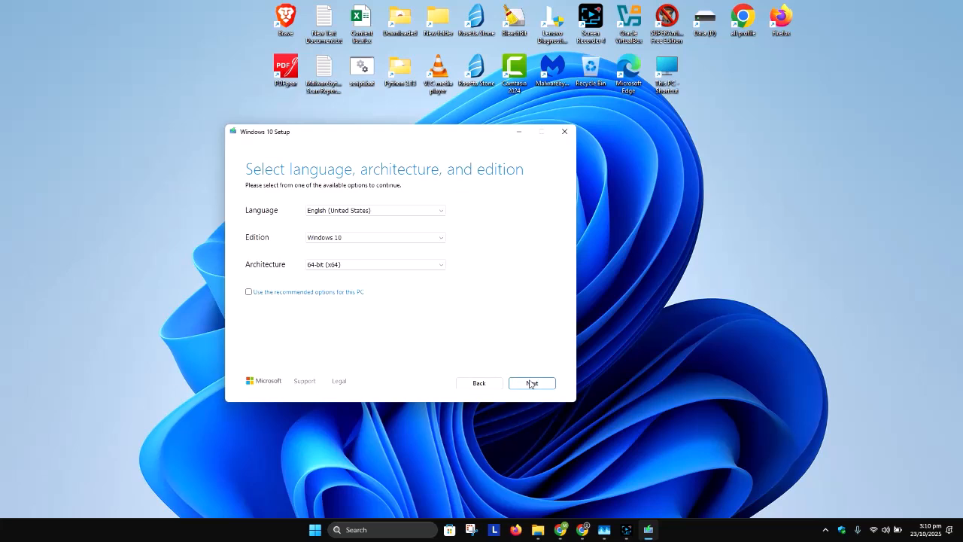
pyautogui.click(530, 383)
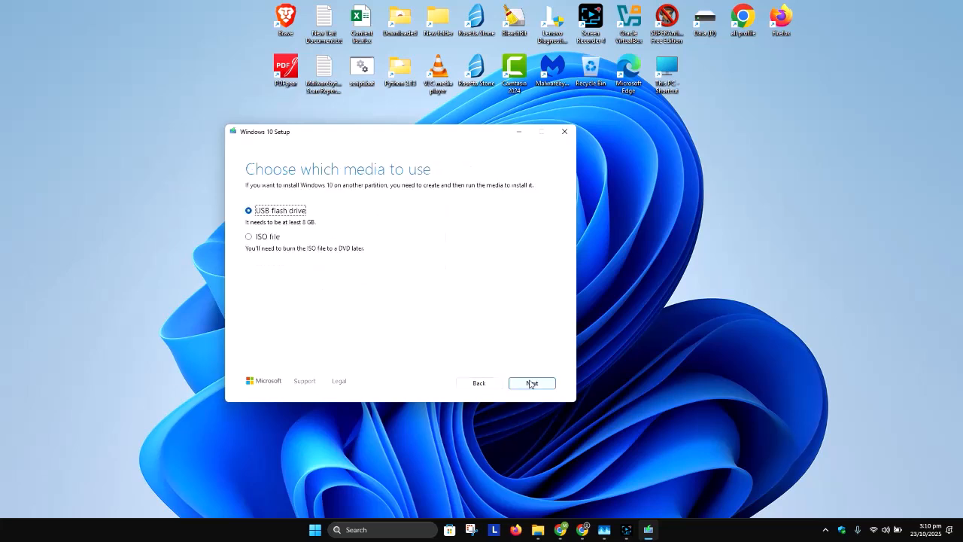
# Choose ISO file as the media type and save it as Windows.iso on the Data (D:) drive.
pyautogui.click(270, 238)
pyautogui.click(531, 384)
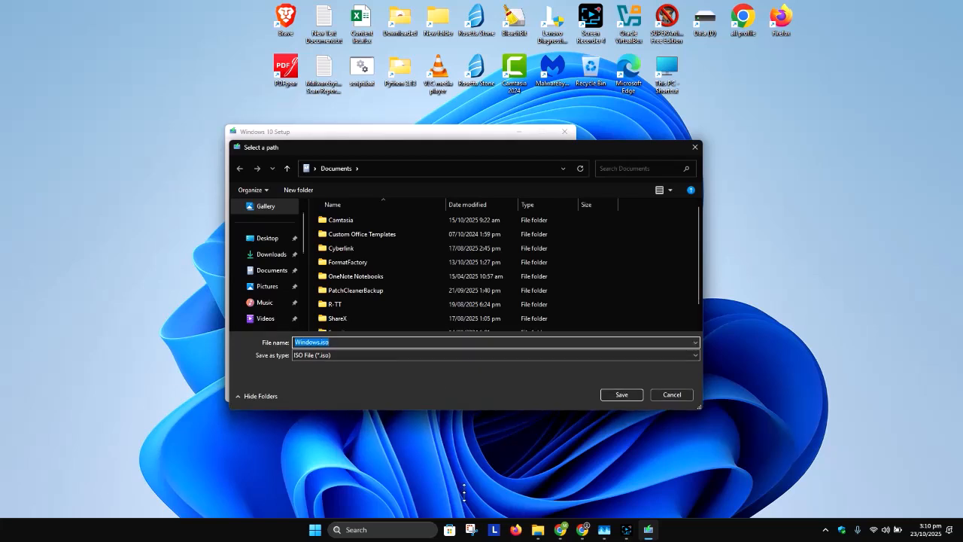
pyautogui.moveTo(468, 406); pyautogui.dragTo(468, 516)
pyautogui.scroll(-3, 264, 386)
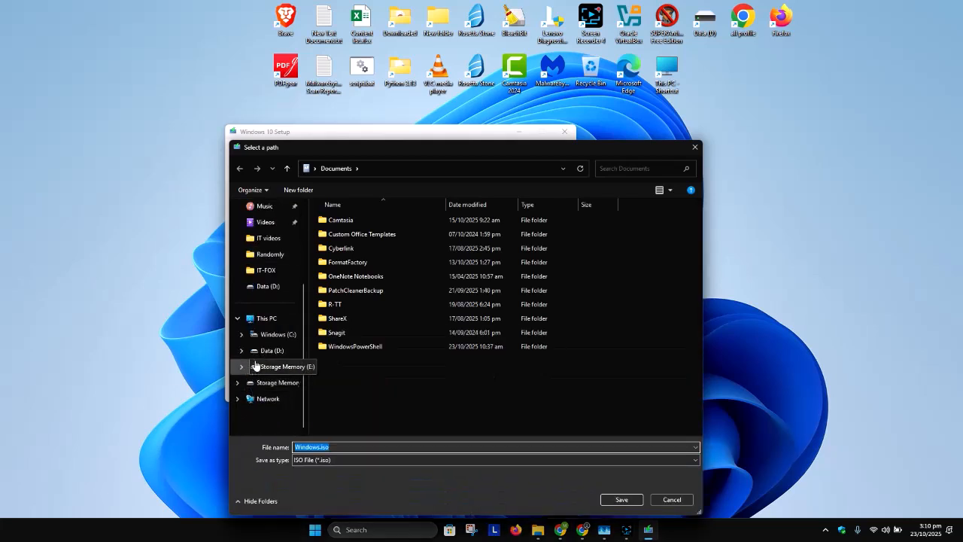
pyautogui.click(265, 352)
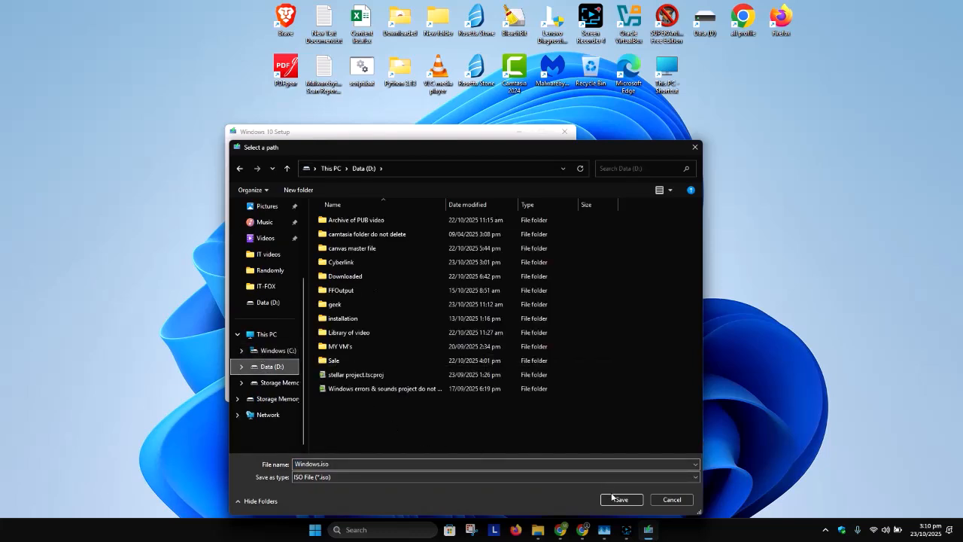
pyautogui.click(622, 500)
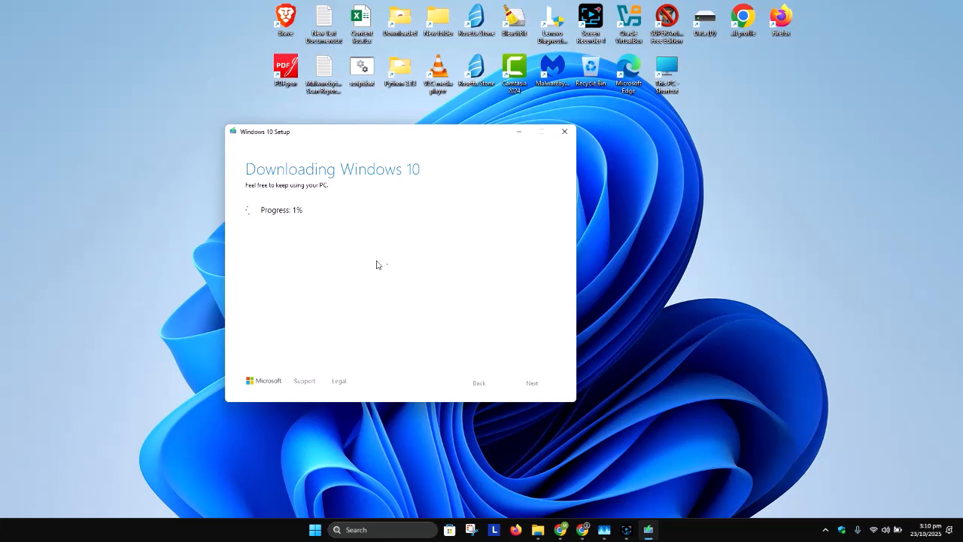
pyautogui.moveTo(376, 135); pyautogui.dragTo(349, 105)
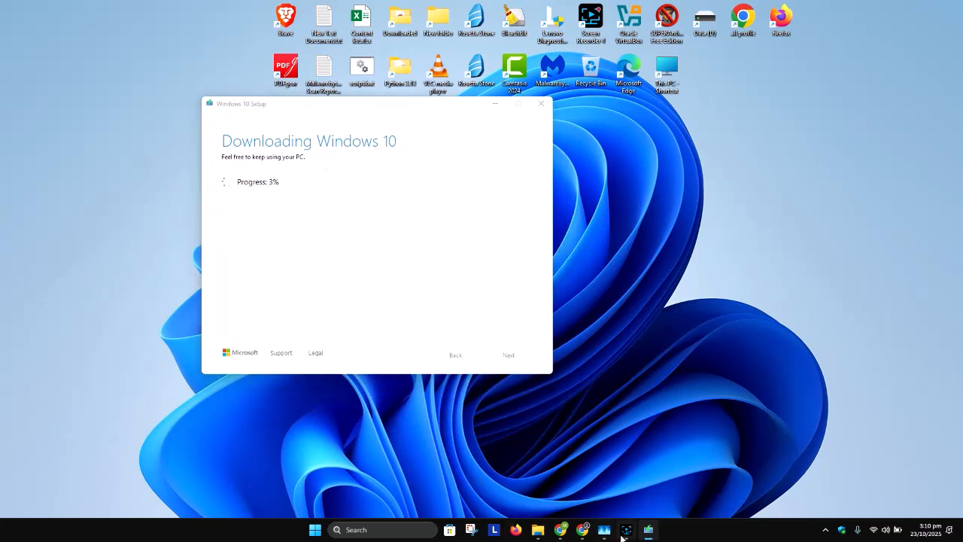
pyautogui.click(626, 530)
pyautogui.click(797, 426)
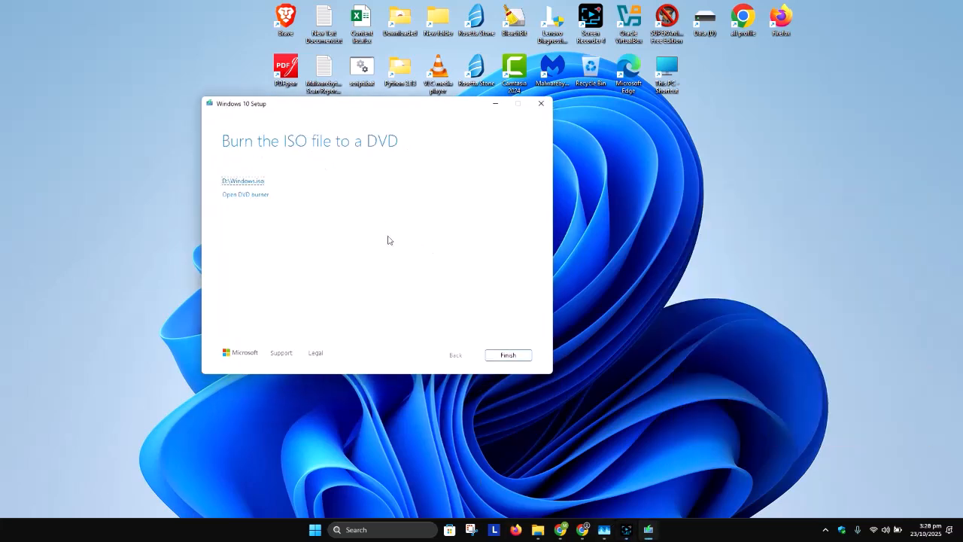
# Open the folder containing the finished Windows.iso on Data (D:) and rename the file to Windows 10.iso.
pyautogui.click(243, 185)
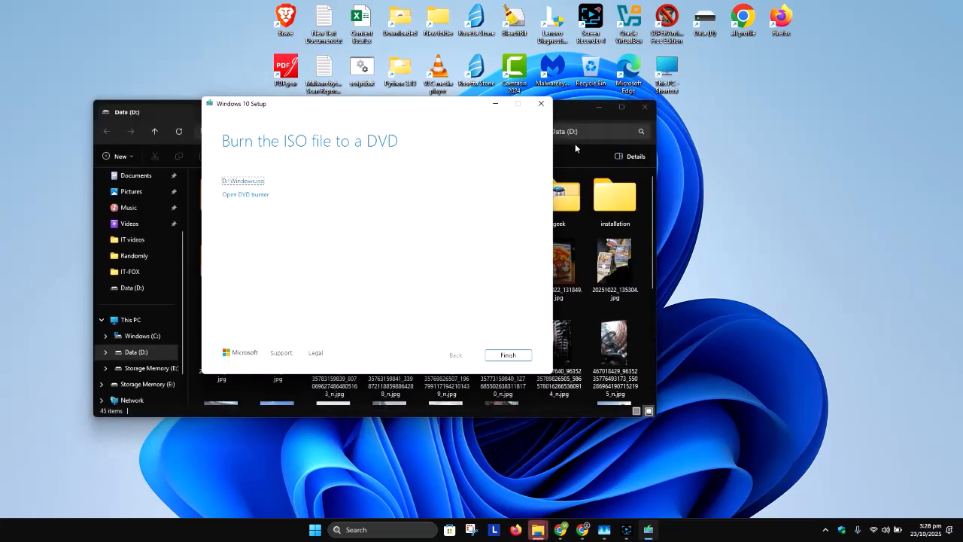
pyautogui.moveTo(452, 110); pyautogui.dragTo(504, 127)
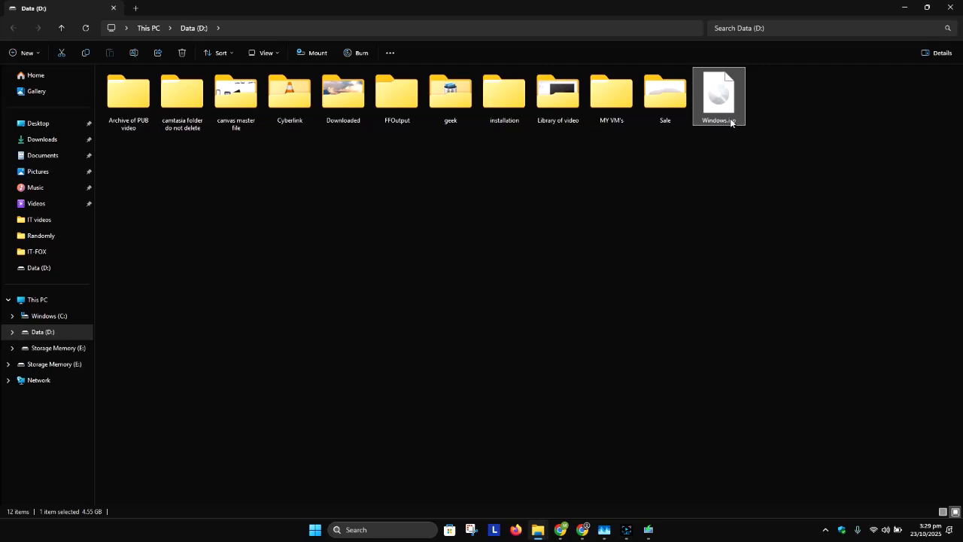
pyautogui.press('F1')
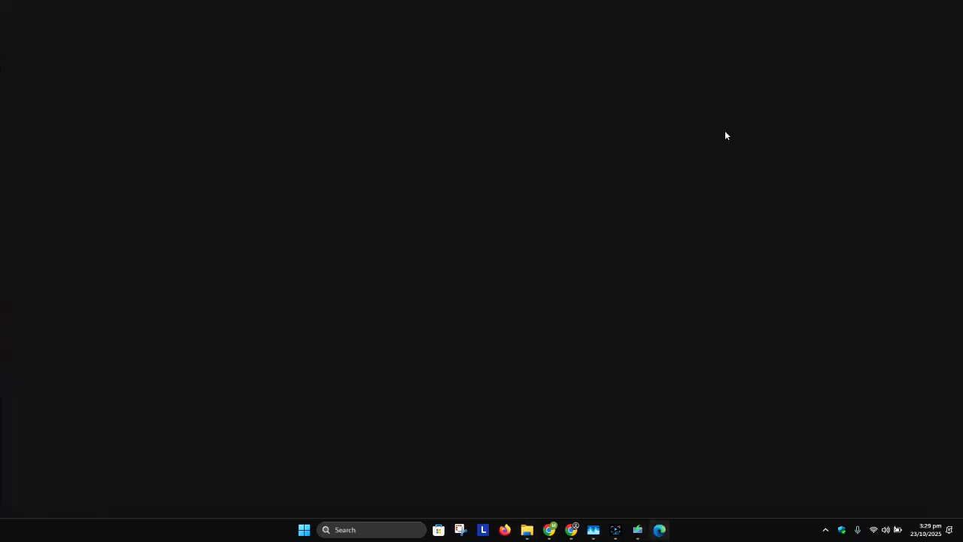
pyautogui.click(951, 8)
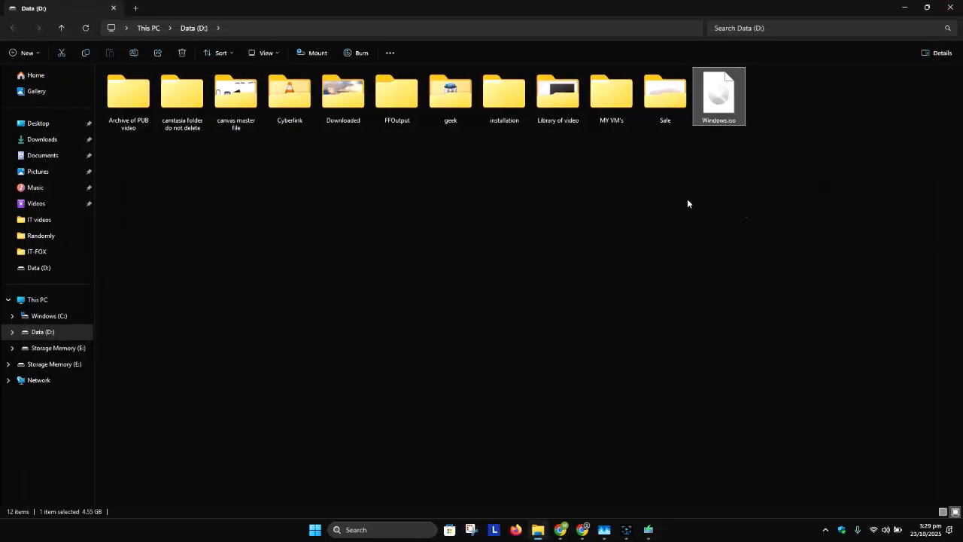
pyautogui.press('F2')
pyautogui.press('Right')
pyautogui.write('11')
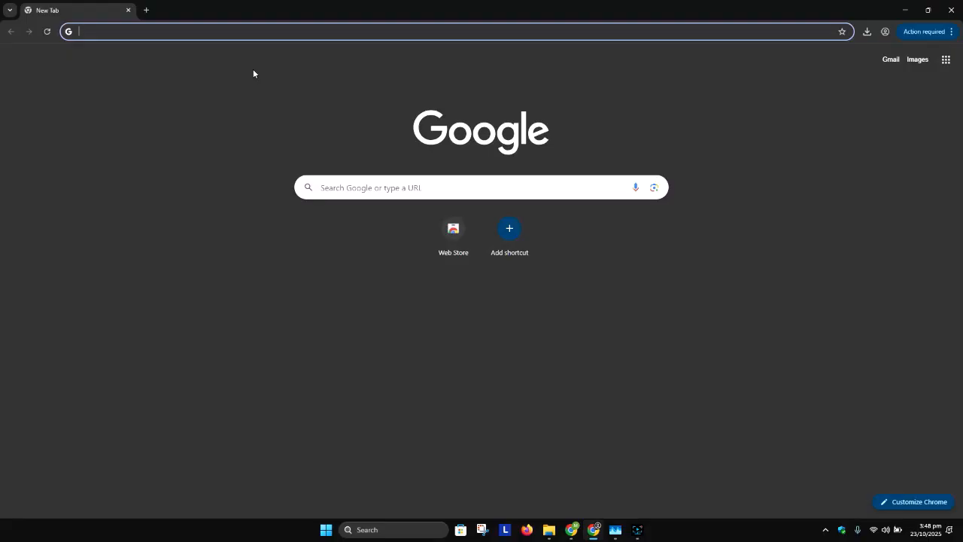
# Switch to Chrome, search Google for rufus, open the official rufus.ie site and consent to its data use request.
pyautogui.write('rufus')
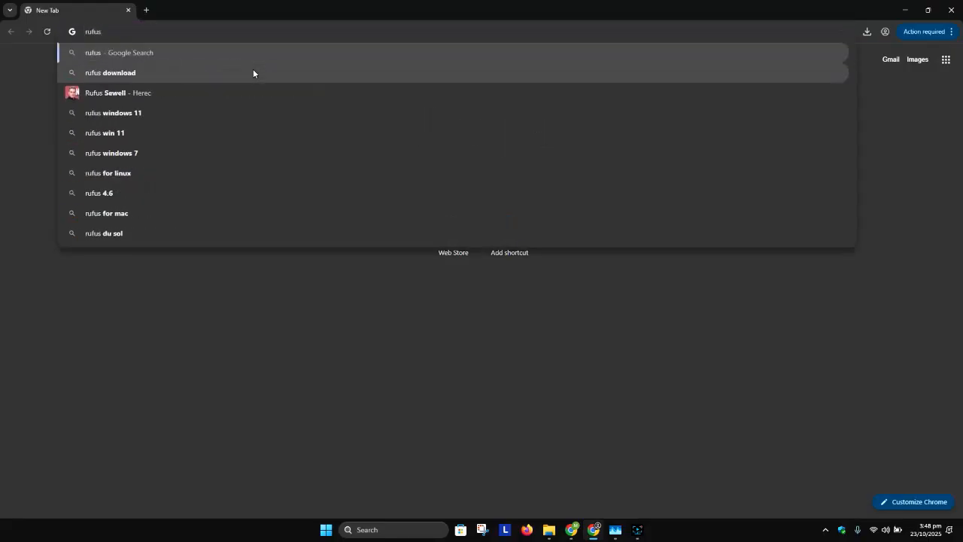
pyautogui.press('Return')
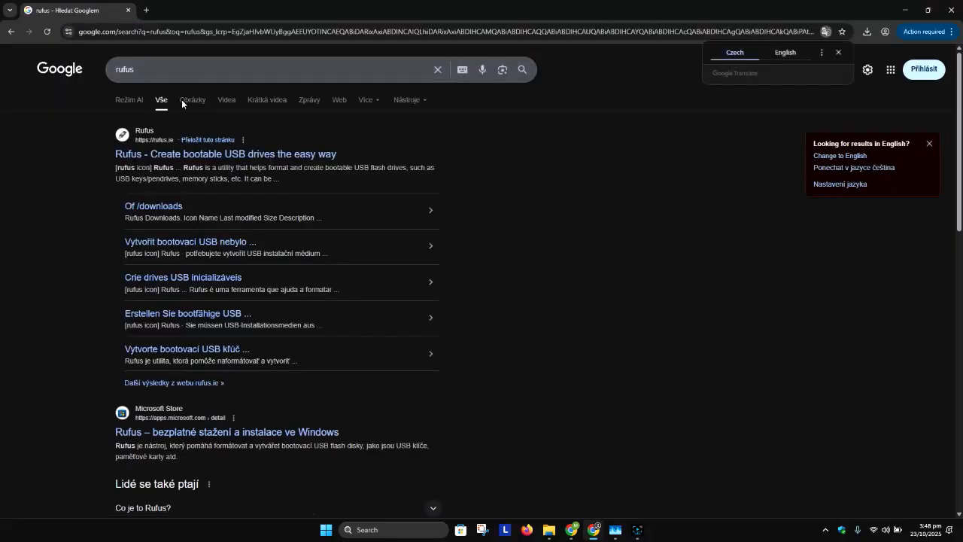
pyautogui.click(137, 157)
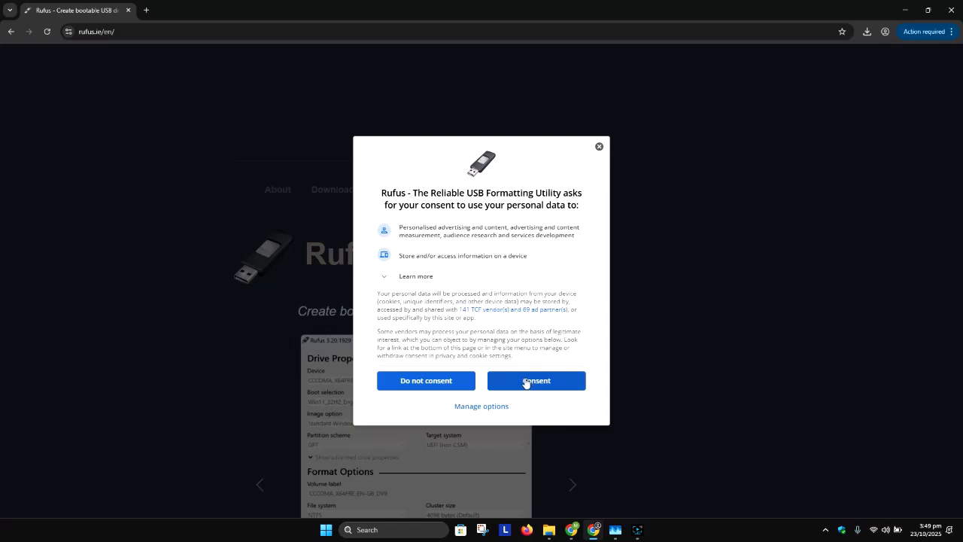
pyautogui.click(531, 381)
# Find the latest Rufus releases in the Download section and compare the Windows x64 and Windows x86 platforms.
pyautogui.scroll(-4, 421, 263)
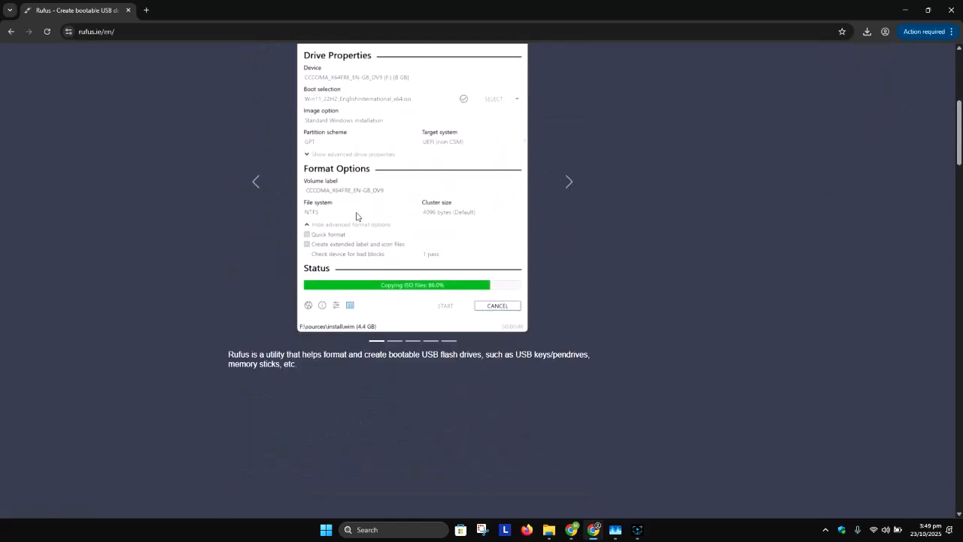
pyautogui.scroll(-3, 357, 217)
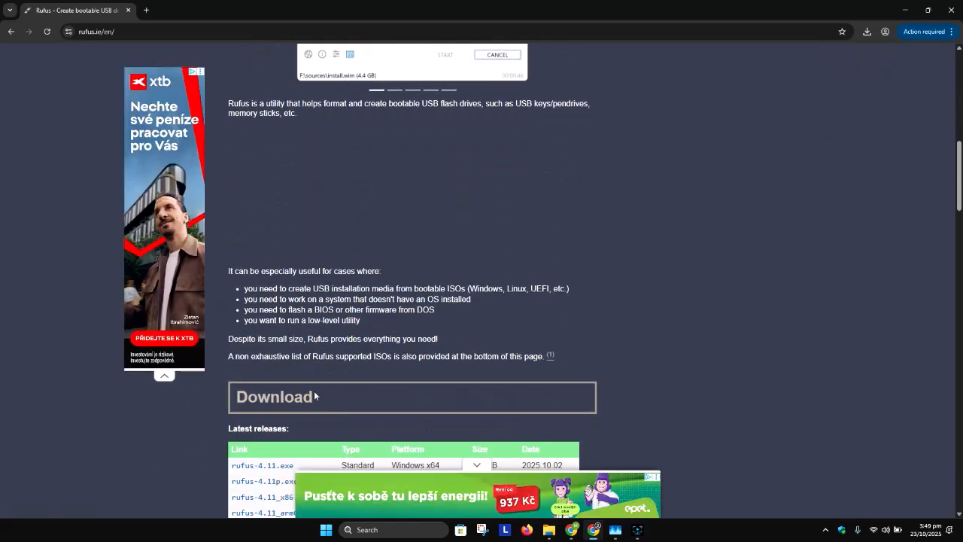
pyautogui.scroll(-2, 284, 397)
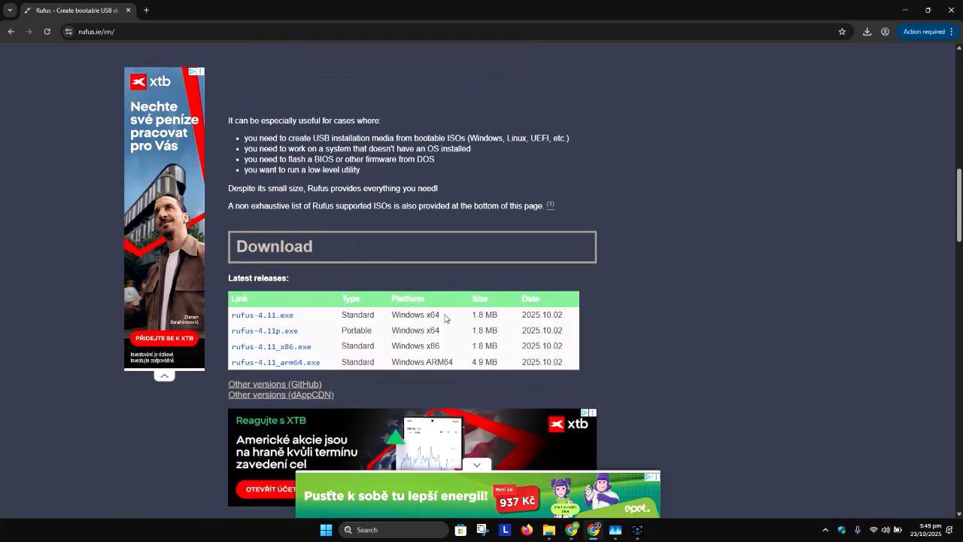
pyautogui.moveTo(448, 316); pyautogui.dragTo(388, 318)
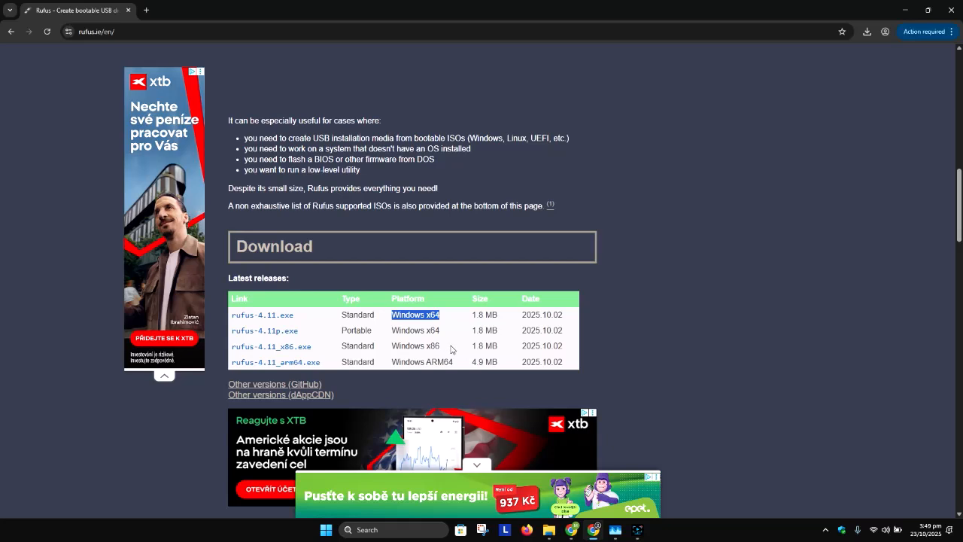
pyautogui.moveTo(451, 350); pyautogui.dragTo(391, 350)
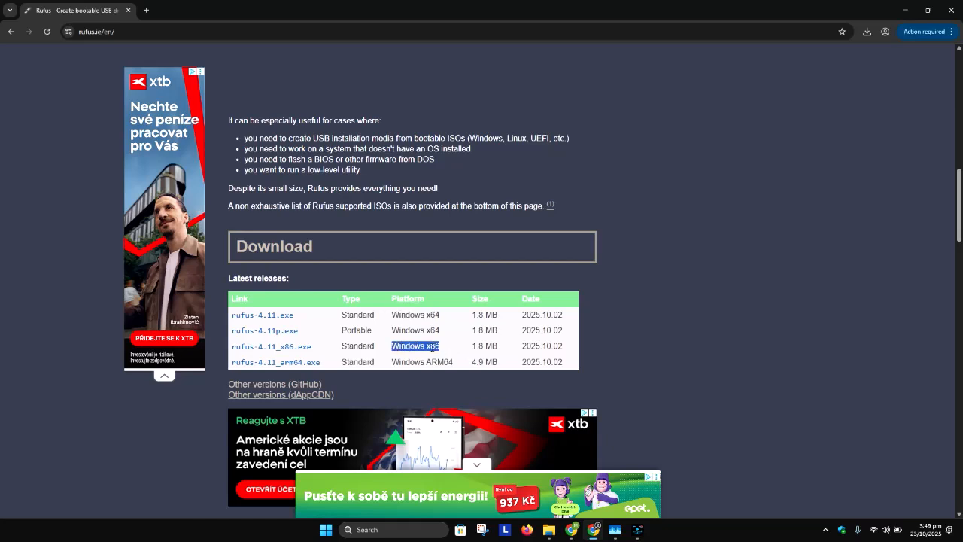
# Run dxdiag to check whether the operating system is 32-bit or 64-bit, and close the DirectX Diagnostic Tool.
pyautogui.click(384, 530)
pyautogui.write('dxdiag')
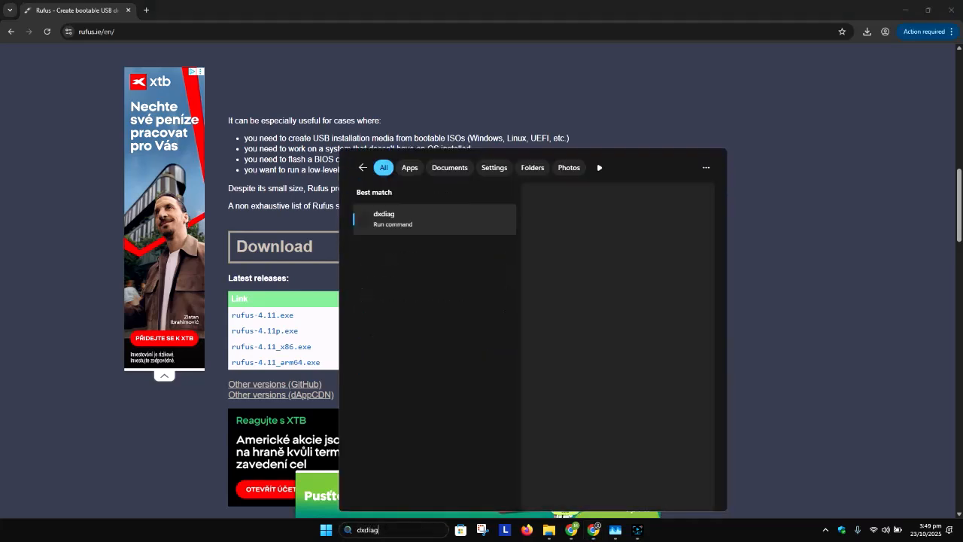
pyautogui.click(450, 223)
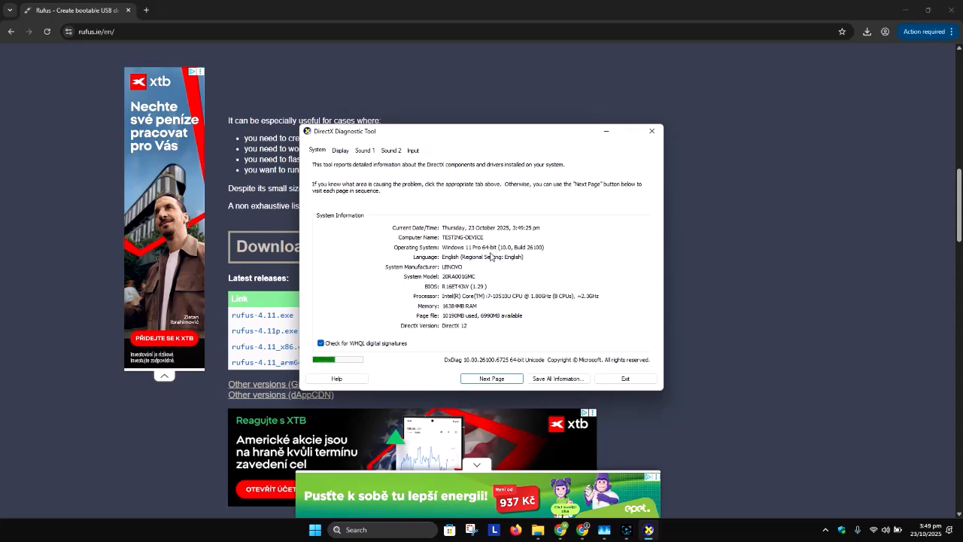
pyautogui.click(651, 131)
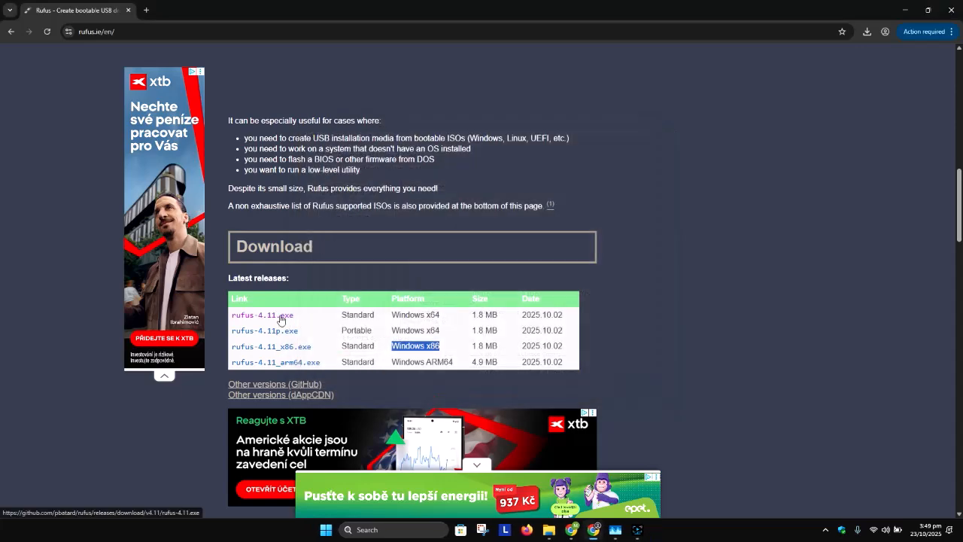
# Download rufus-4.11.exe for Windows x64, dismiss the ad, and launch the file from the Downloads folder.
pyautogui.click(279, 316)
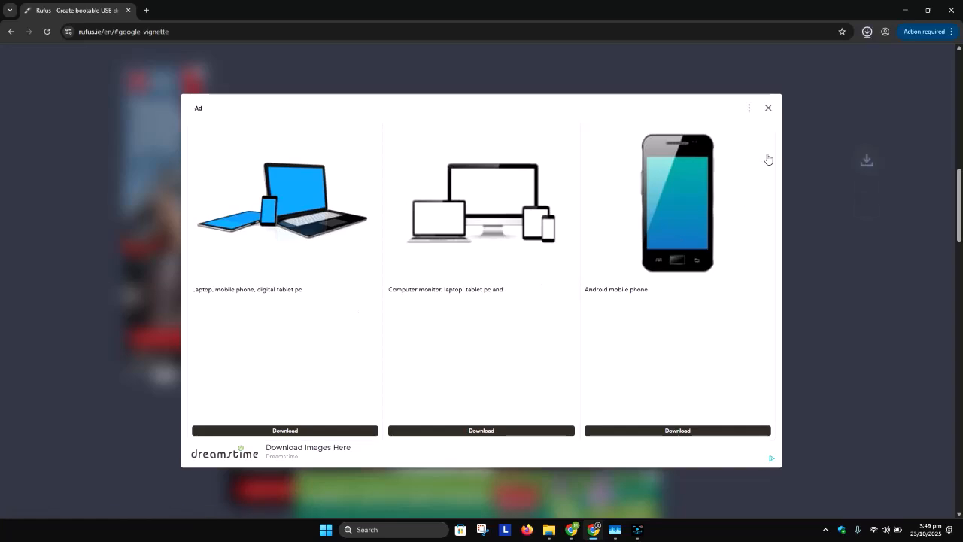
pyautogui.click(768, 108)
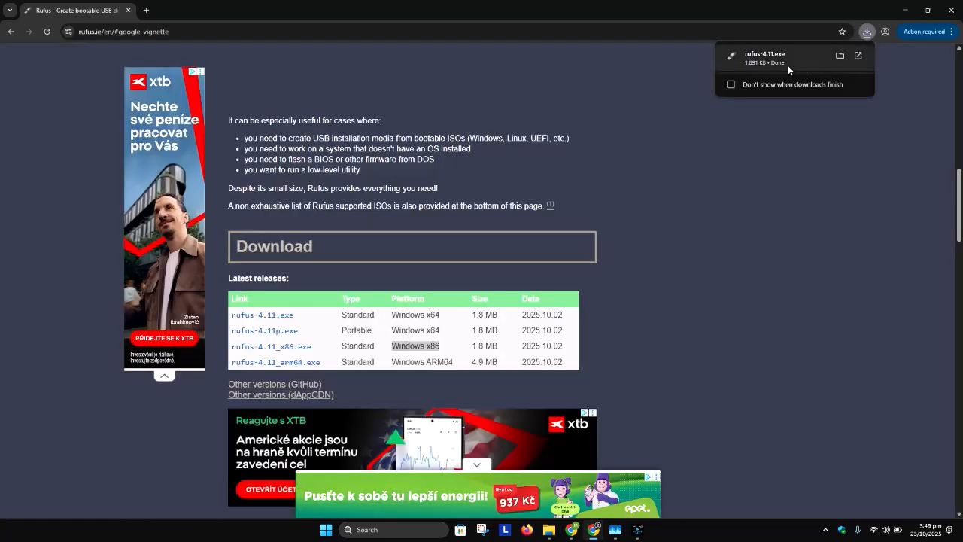
pyautogui.click(847, 55)
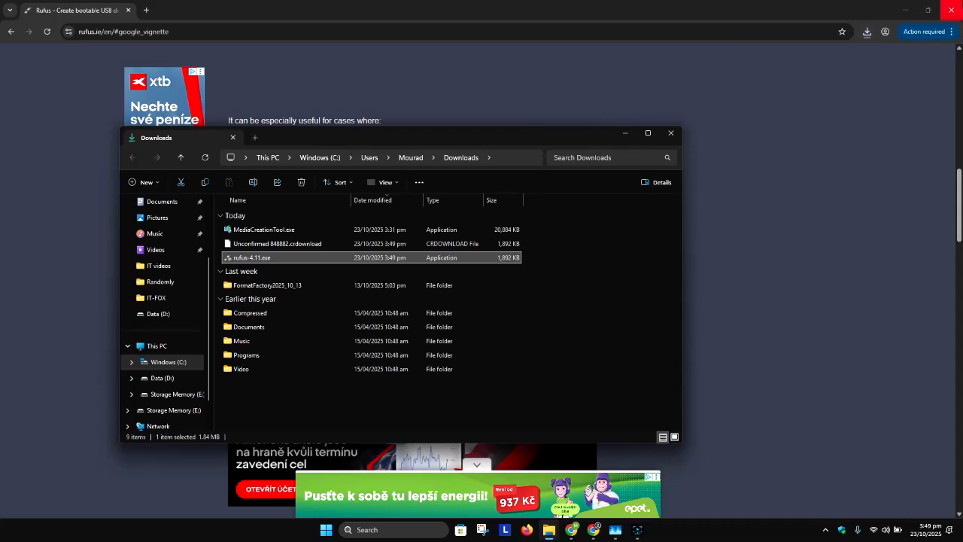
pyautogui.click(915, 17)
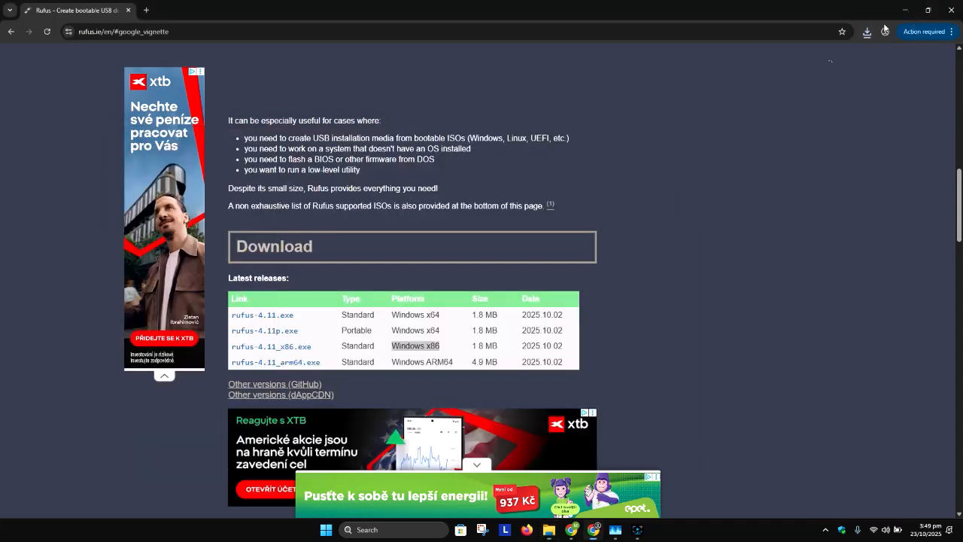
pyautogui.doubleClick(268, 259)
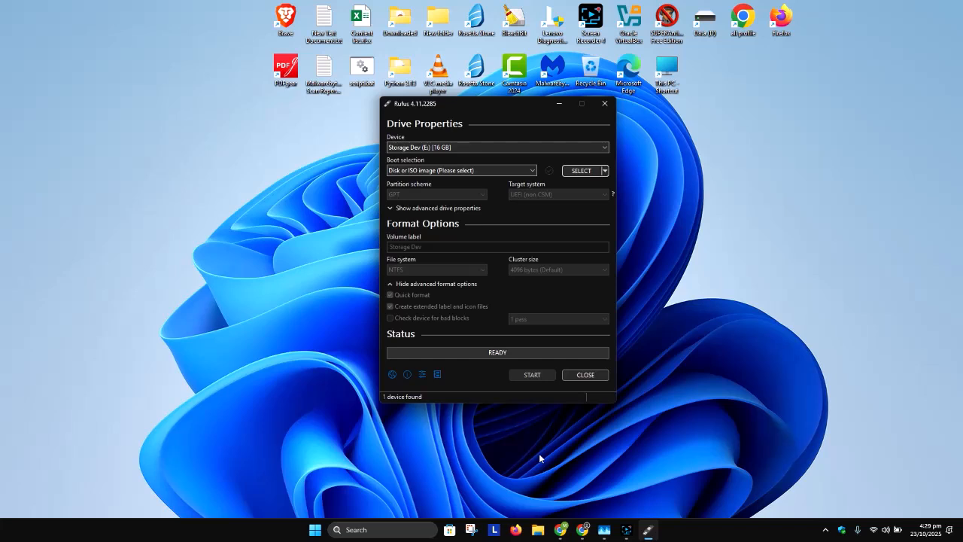
# Check the contents of the Storage Dev (E:) drive in File Explorer and select that drive as the device in Rufus.
pyautogui.press('super+e')
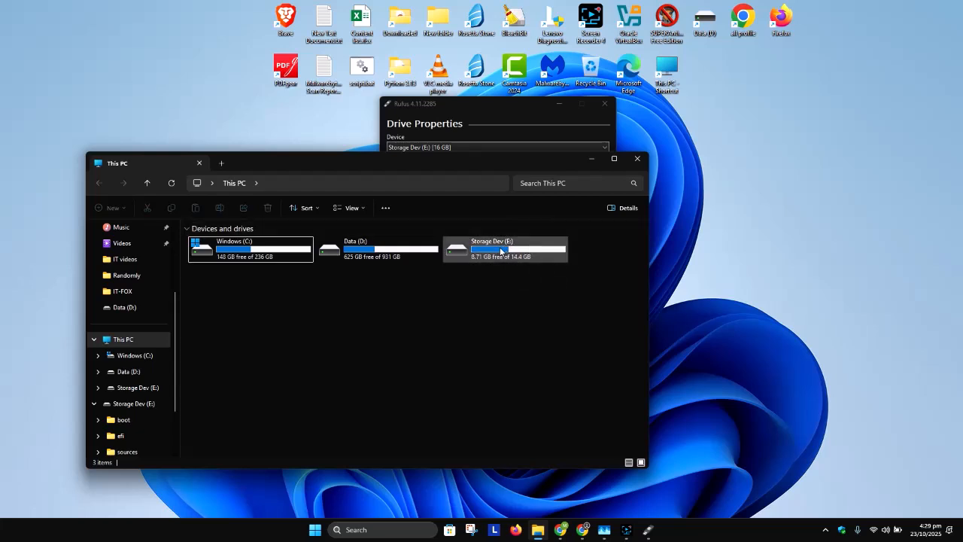
pyautogui.doubleClick(516, 258)
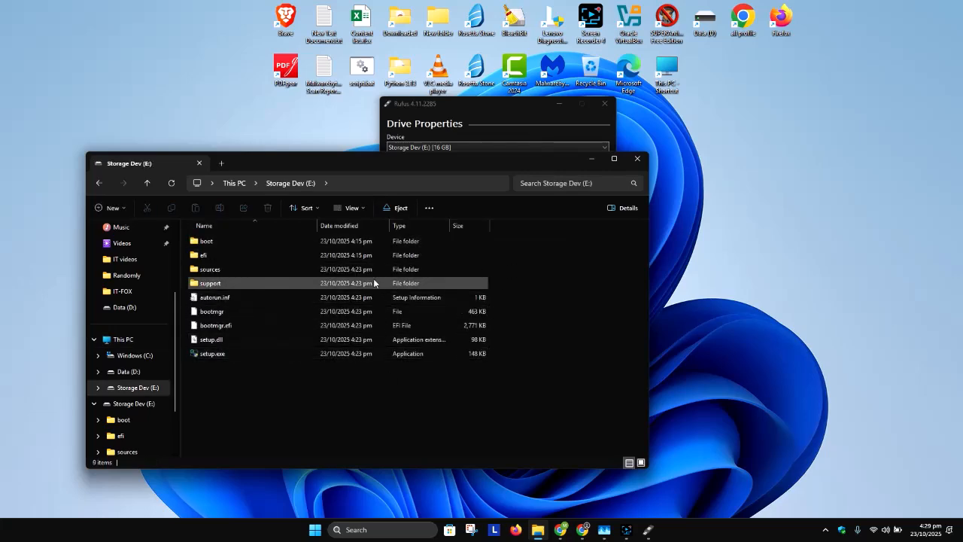
pyautogui.moveTo(497, 103); pyautogui.dragTo(605, 88)
pyautogui.click(552, 135)
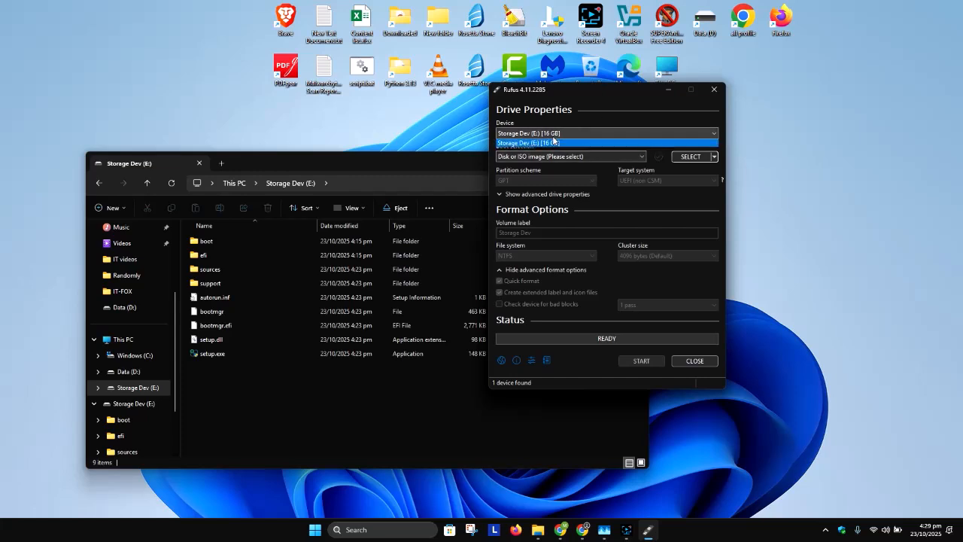
pyautogui.click(518, 144)
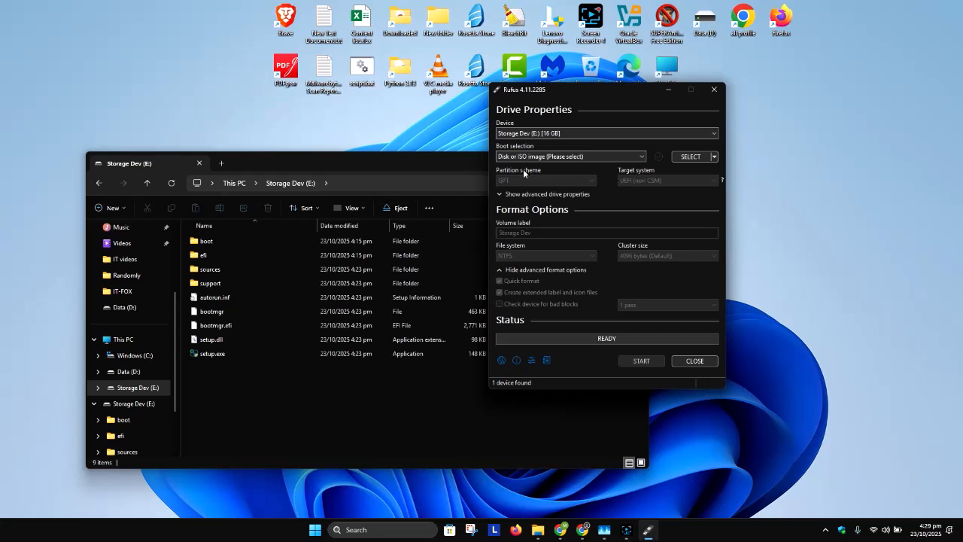
# Load Windows 10.iso as the boot selection and set the image option to Windows To Go.
pyautogui.click(690, 156)
pyautogui.click(611, 304)
pyautogui.click(876, 349)
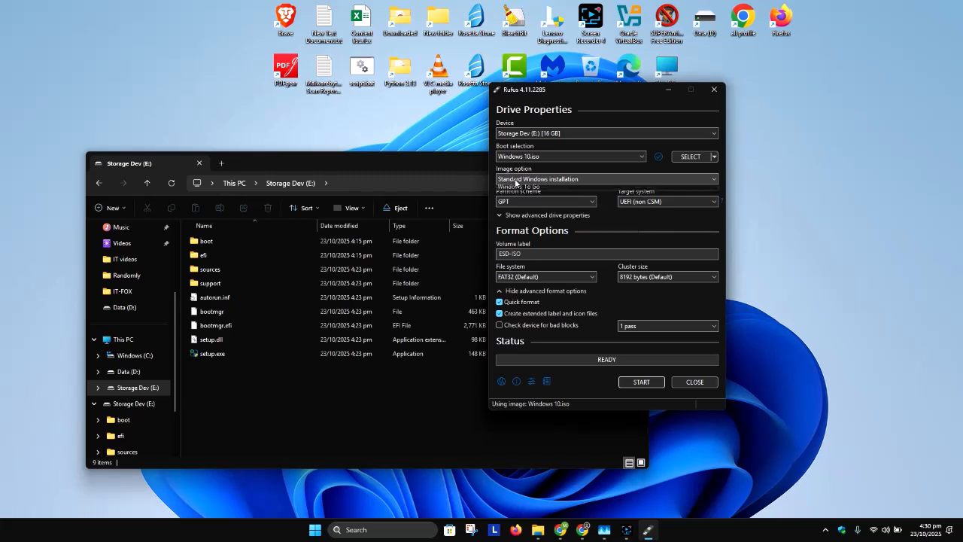
pyautogui.click(516, 181)
pyautogui.click(519, 193)
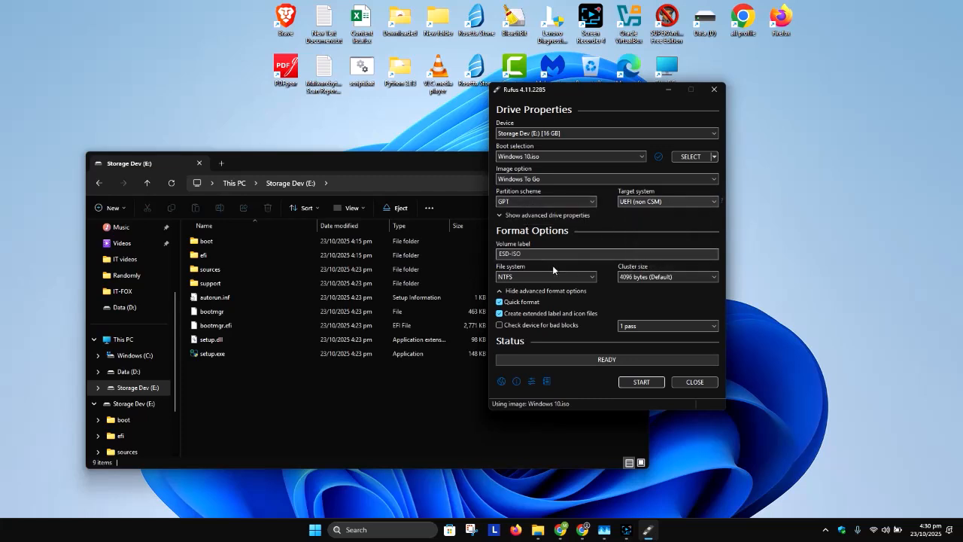
# Change the volume label to "storage dev".
pyautogui.moveTo(539, 254); pyautogui.dragTo(453, 258)
pyautogui.write('storage de')
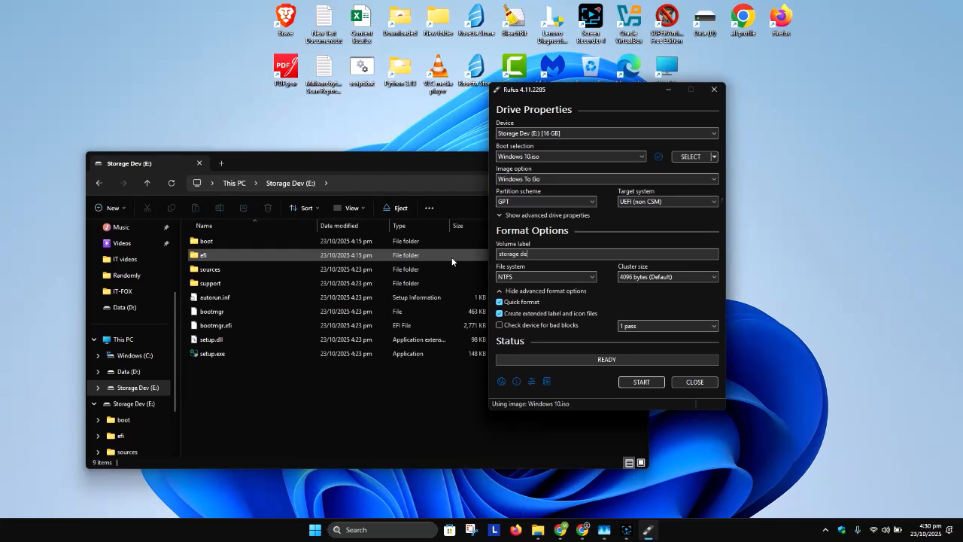
pyautogui.write('v')
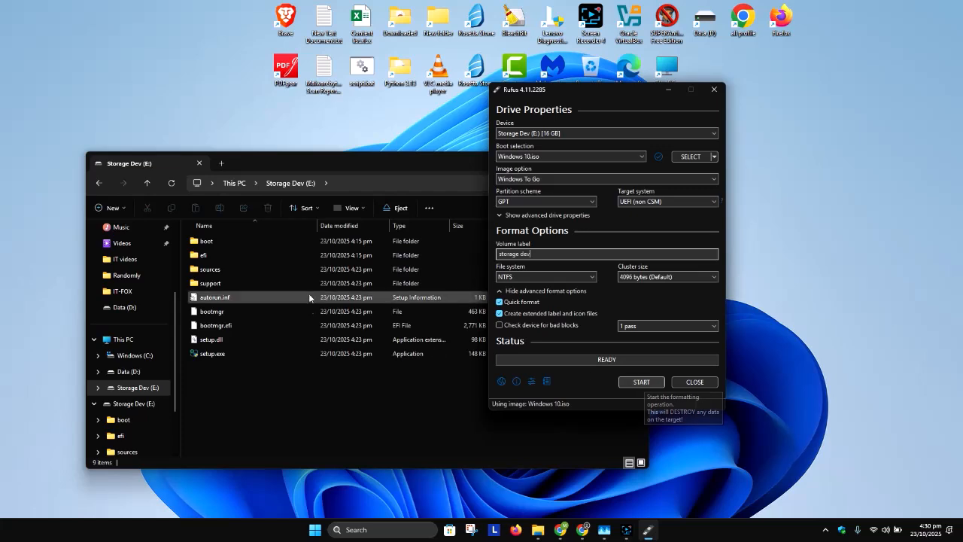
# Start the Windows To Go write and choose Windows 10 Home Single Language as the version to install.
pyautogui.click(642, 382)
pyautogui.click(642, 314)
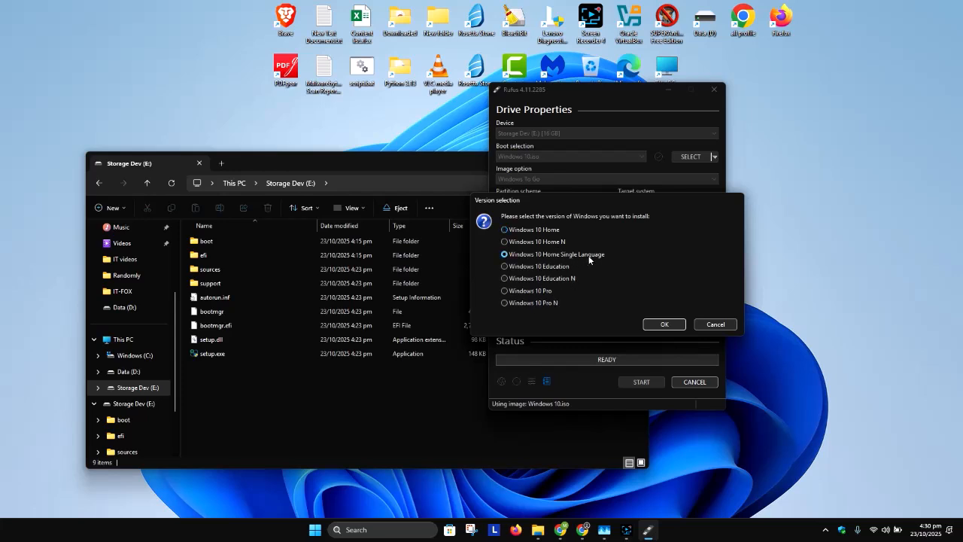
pyautogui.click(663, 324)
# Replace the local account username, accept the Windows customization options, and agree to erase the USB drive.
pyautogui.doubleClick(627, 241)
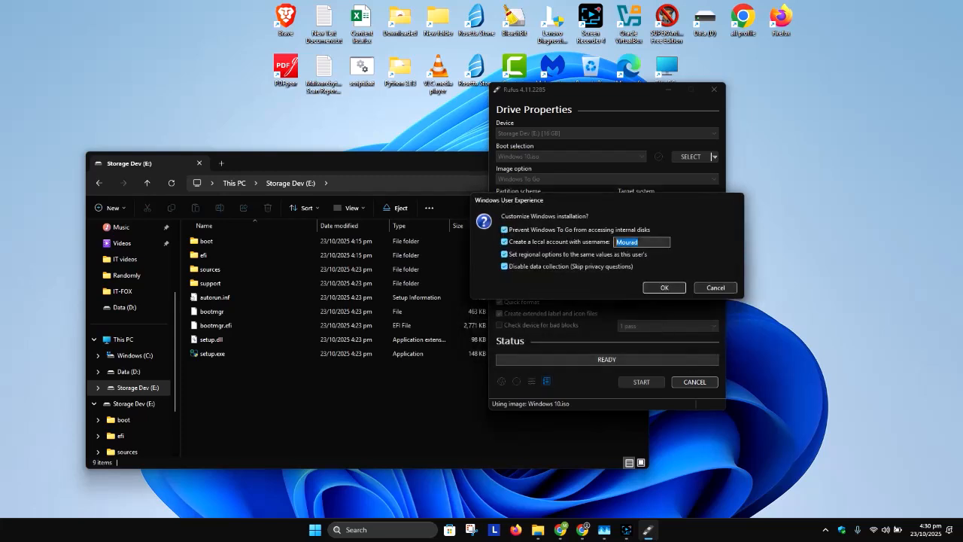
pyautogui.write('Marcos')
pyautogui.click(660, 289)
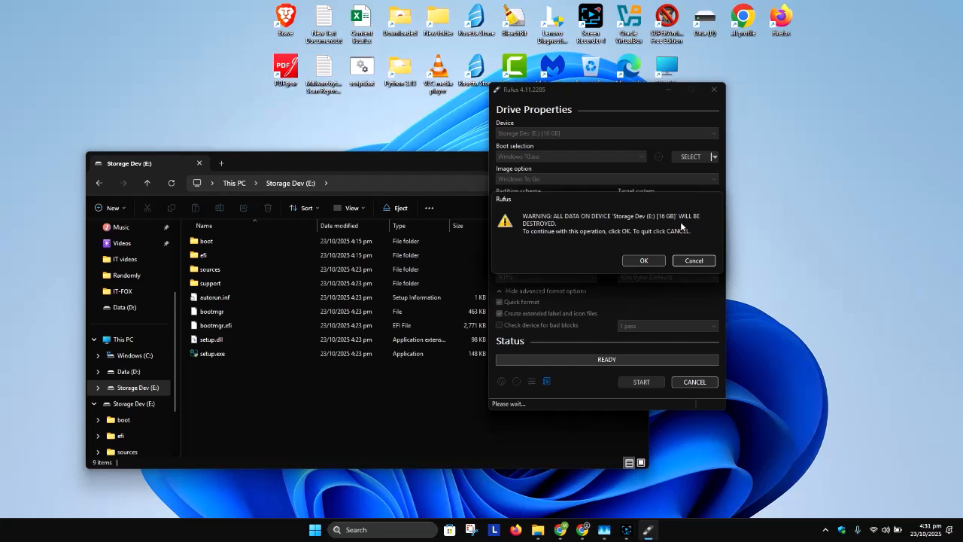
pyautogui.click(645, 261)
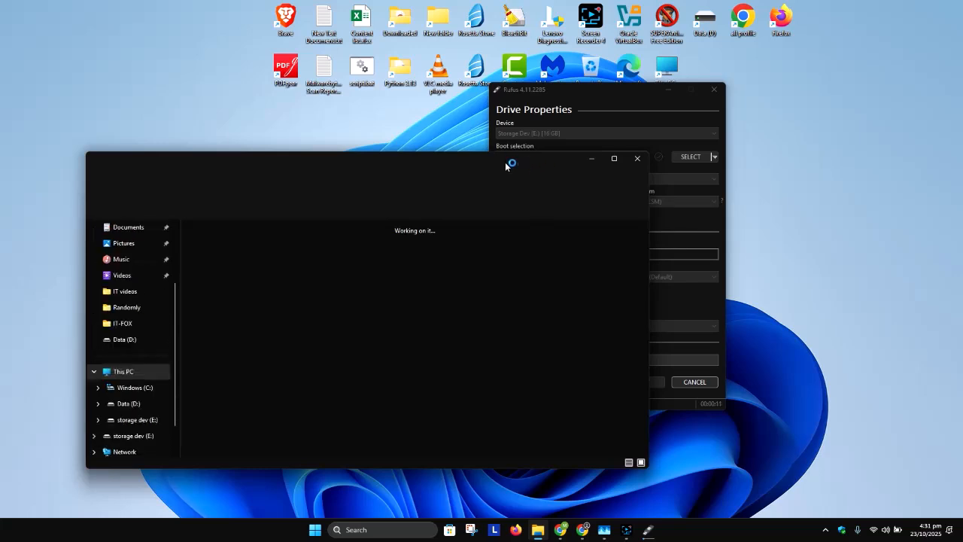
# Arrange the File Explorer and Rufus windows side by side and open the storage dev (E:) drive to check its files.
pyautogui.moveTo(495, 158); pyautogui.dragTo(422, 43)
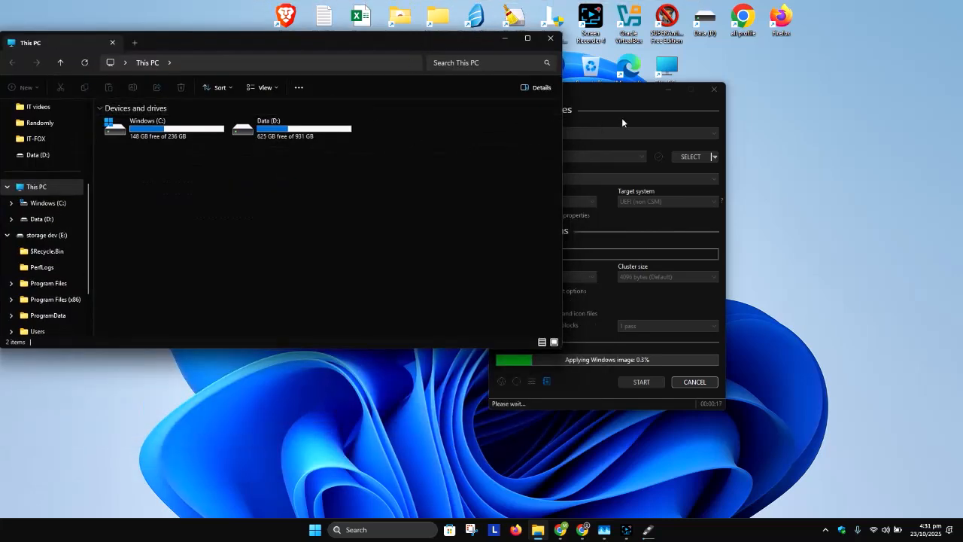
pyautogui.moveTo(617, 91); pyautogui.dragTo(833, 21)
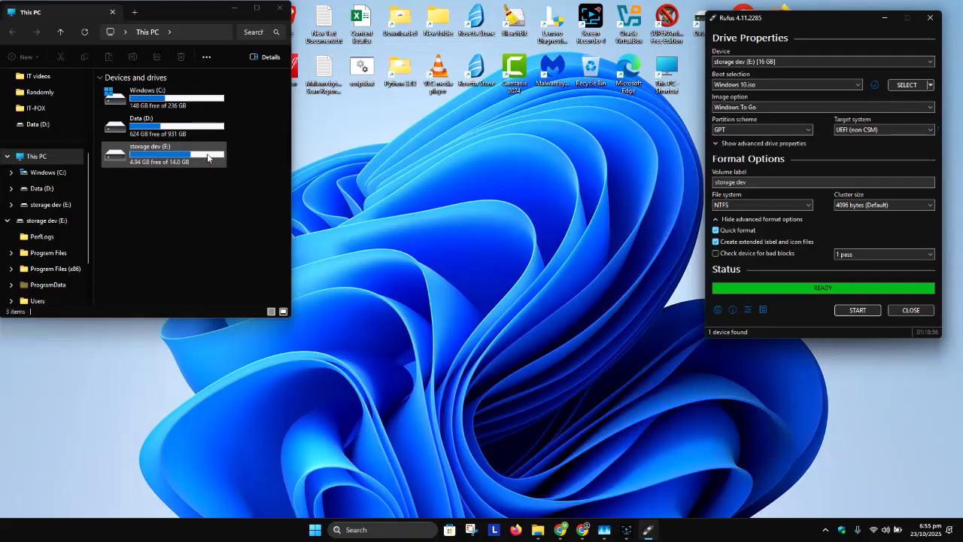
pyautogui.doubleClick(143, 150)
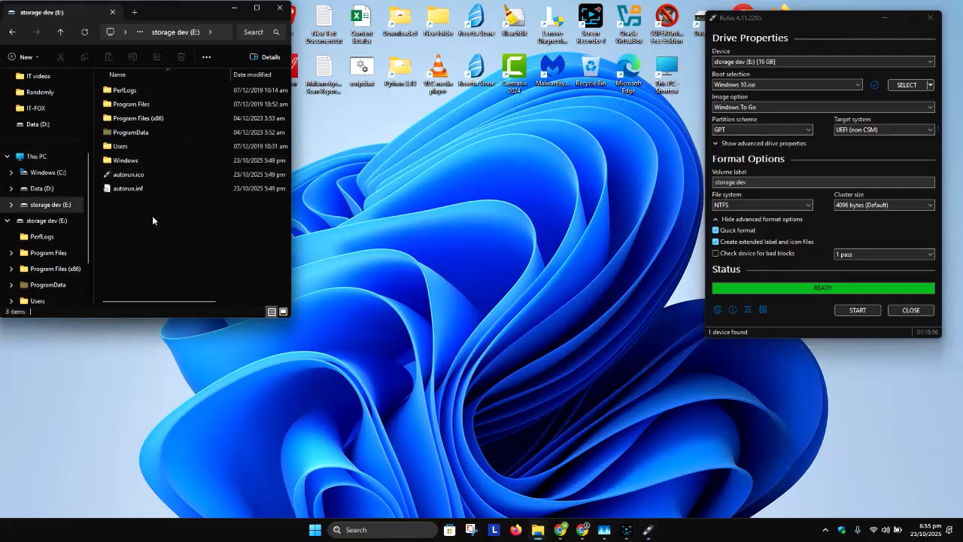